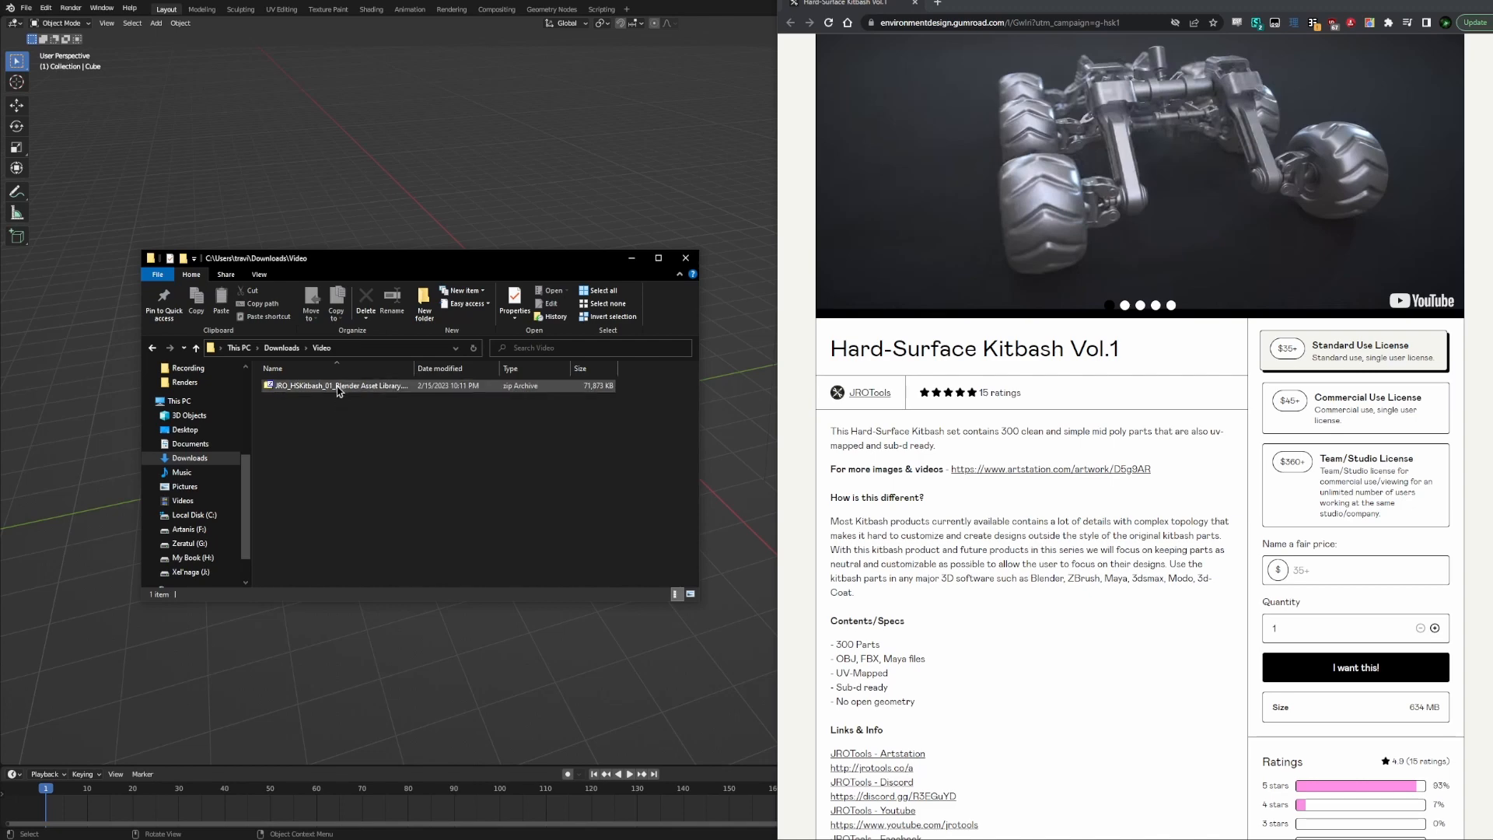
- Open the downloaded JRO_HSKitbash_01_Blender Asset Library archive and the folder inside it
click(338, 387)
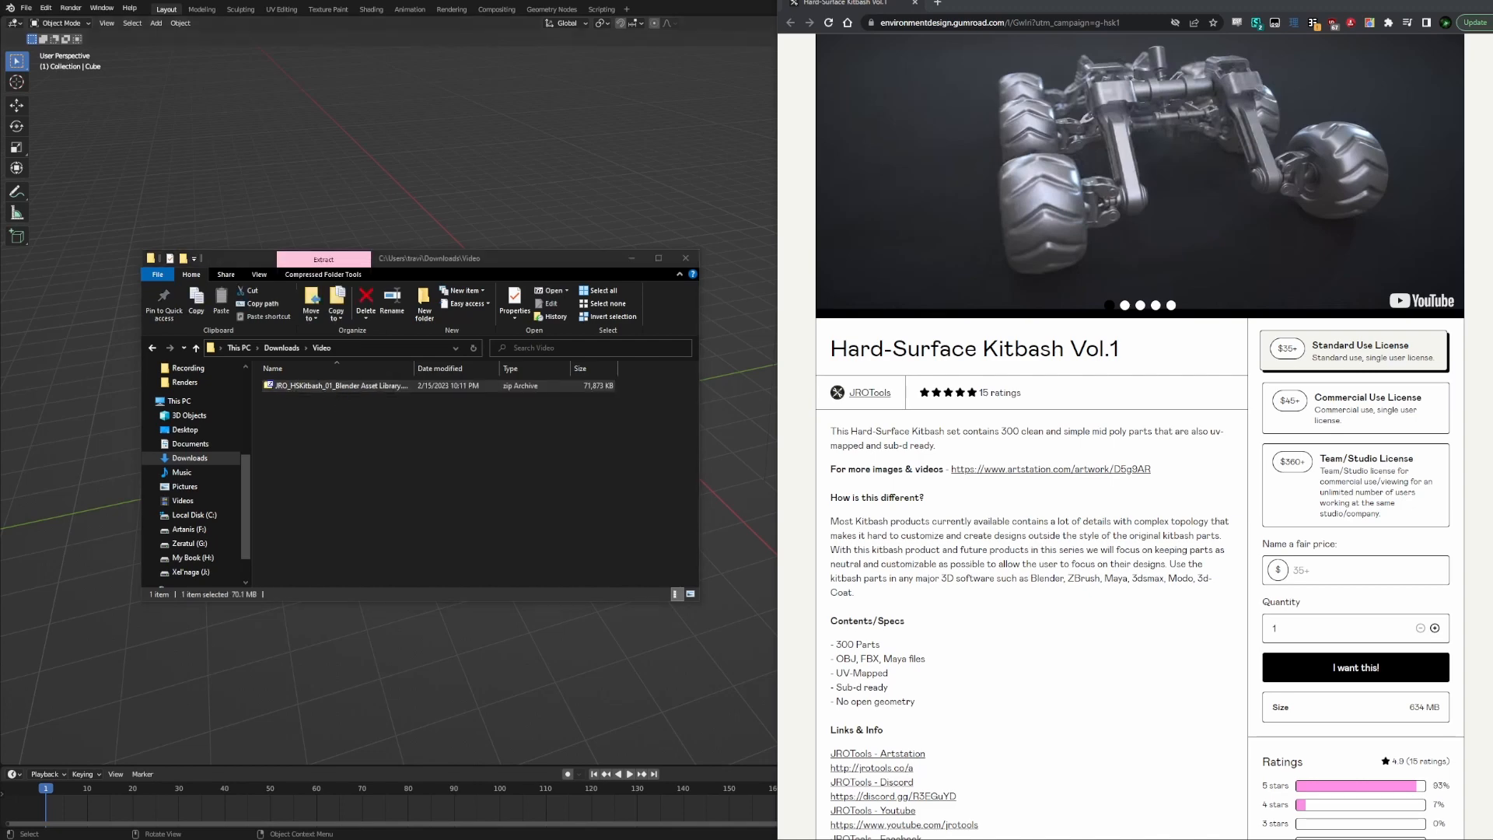
drag(0, 222, 990, 276)
double_click(675, 358)
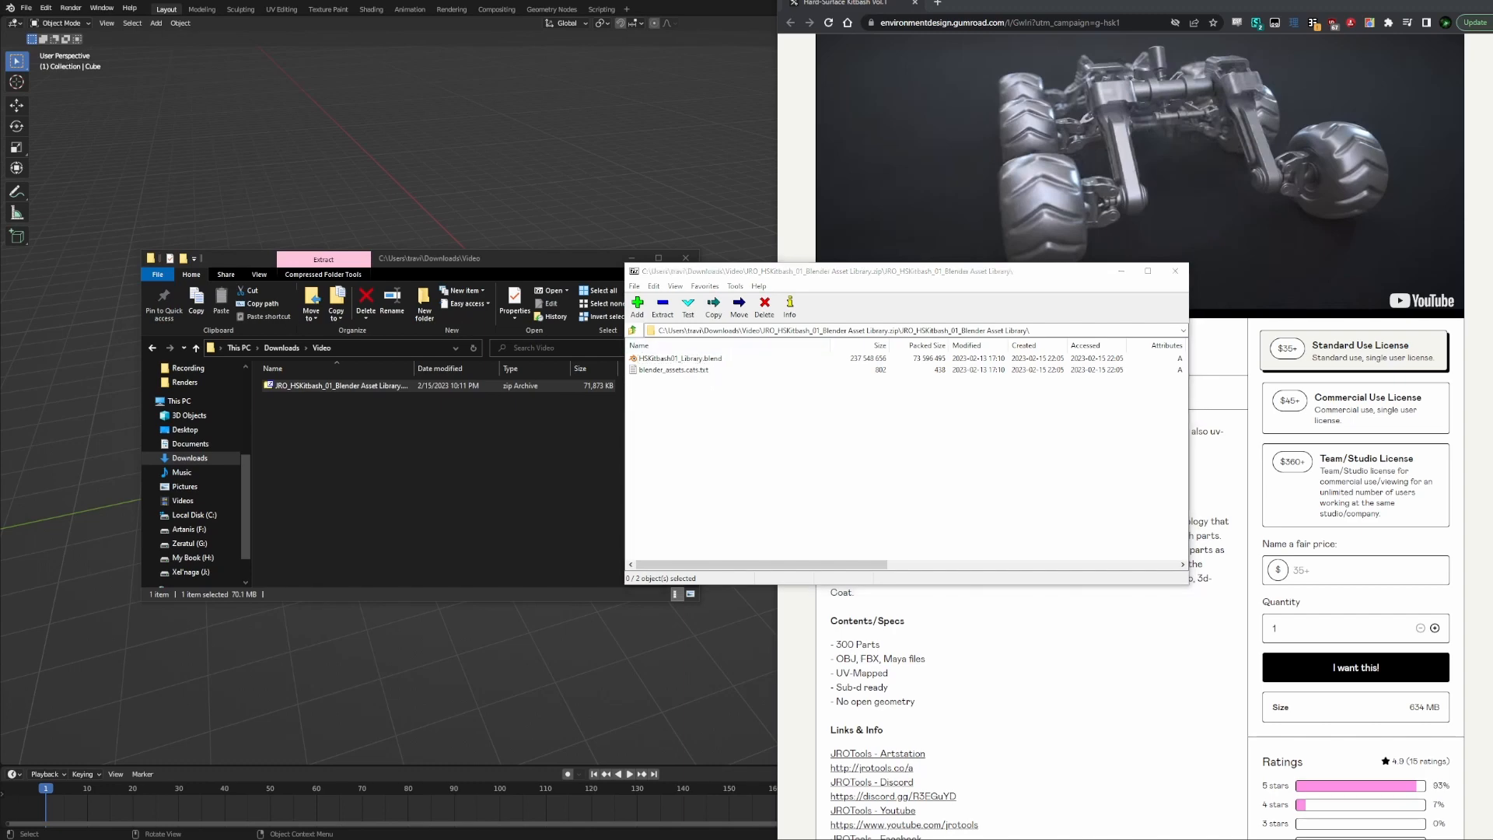
- Create a folder named JRO Tools inside the Blender Asset Libraries folder in Documents
drag(0, 279, 428, 231)
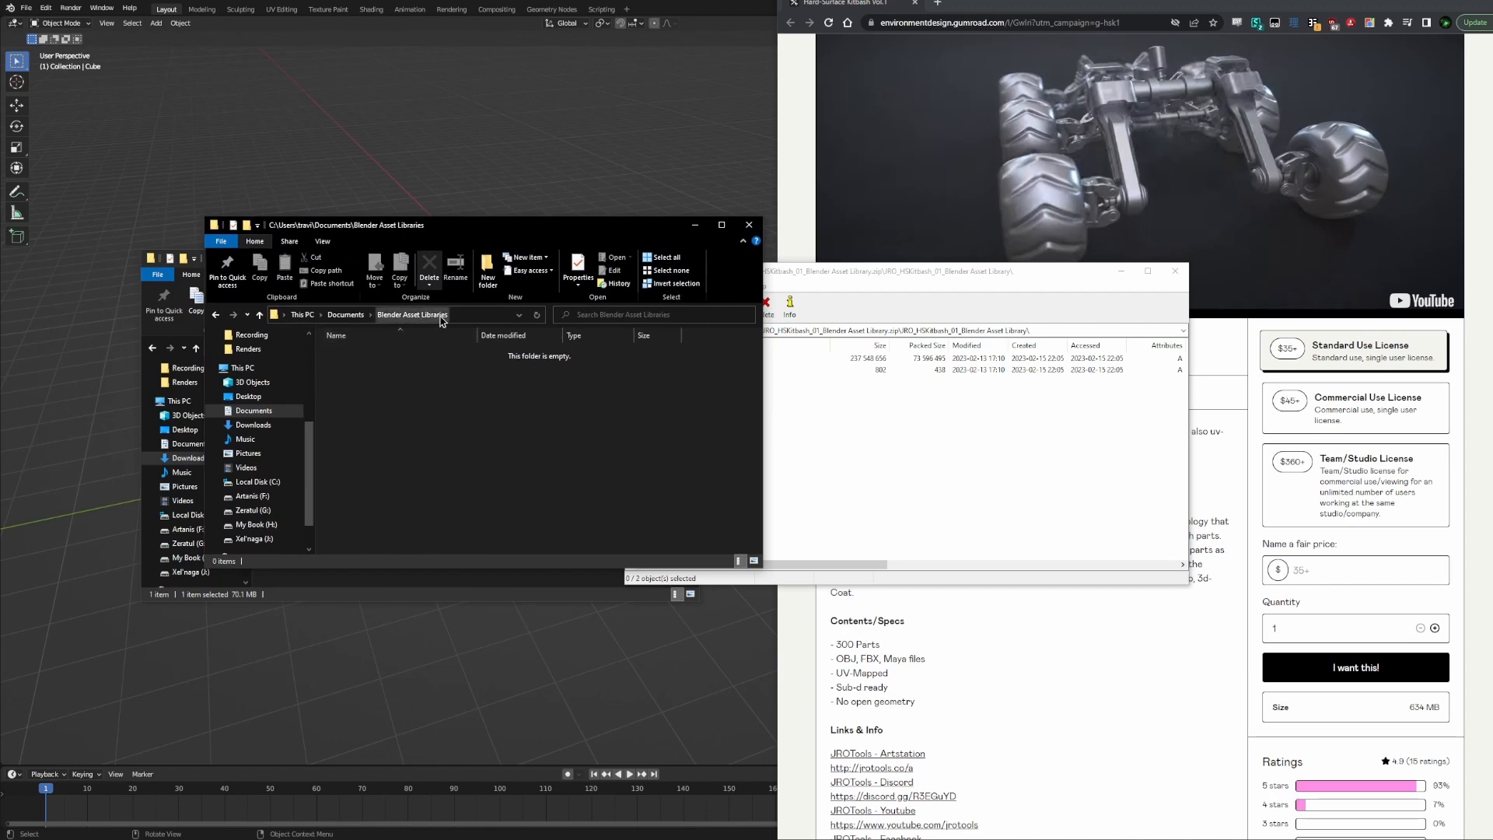
drag(274, 314, 252, 397)
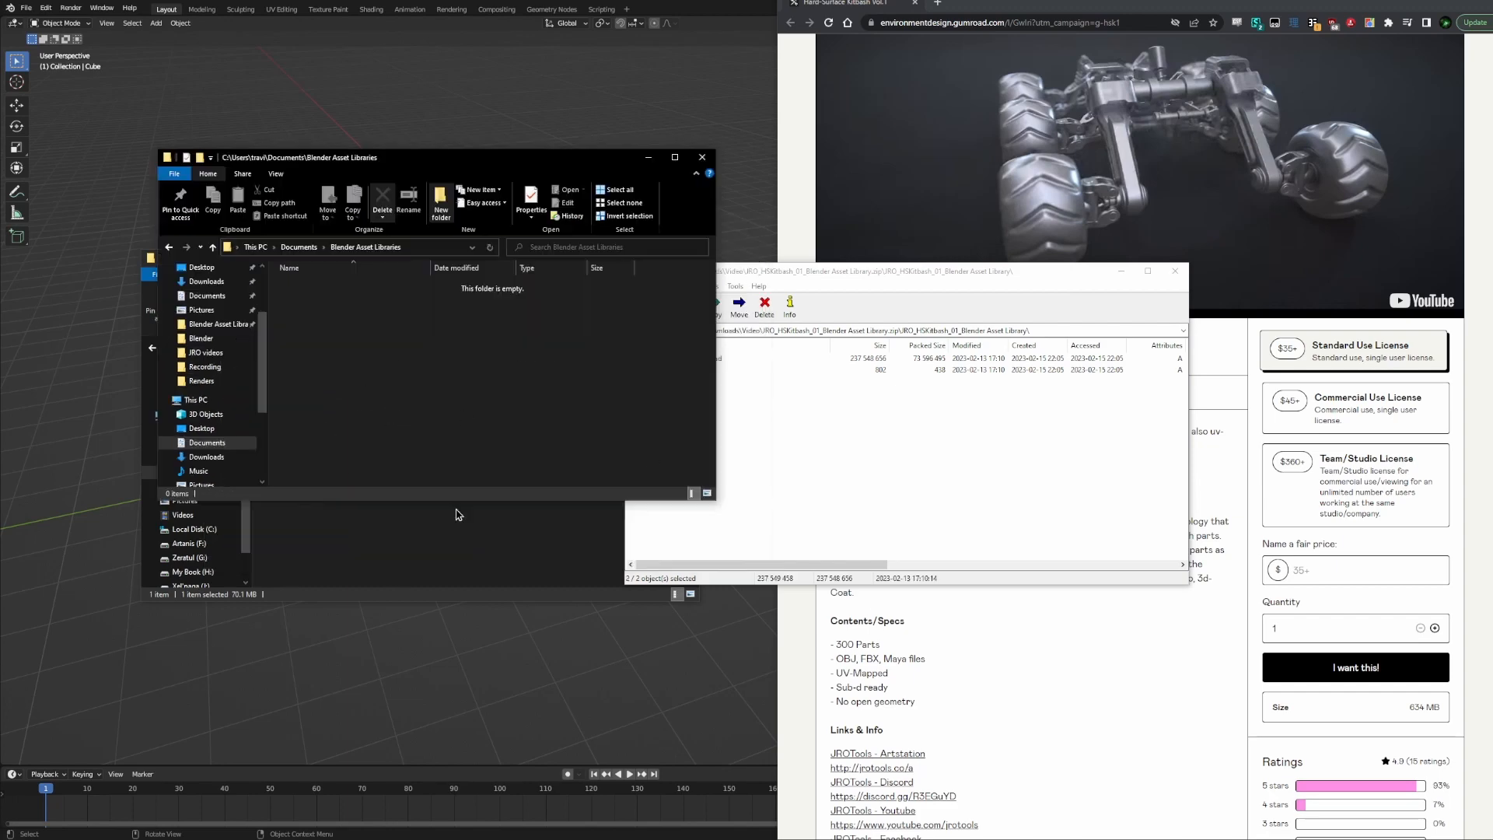
right_click(372, 343)
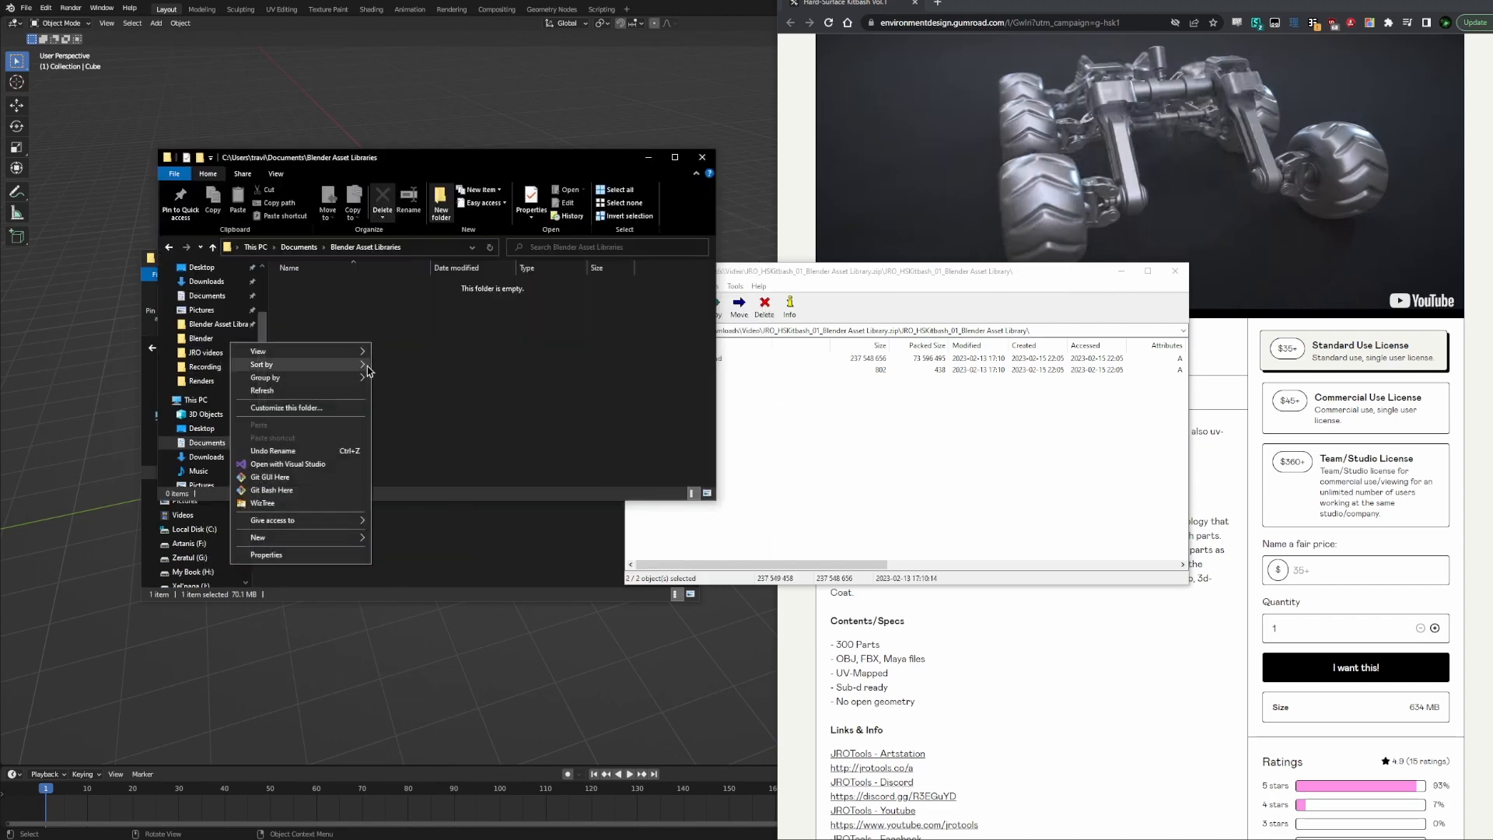
mouse_move(289, 540)
click(412, 538)
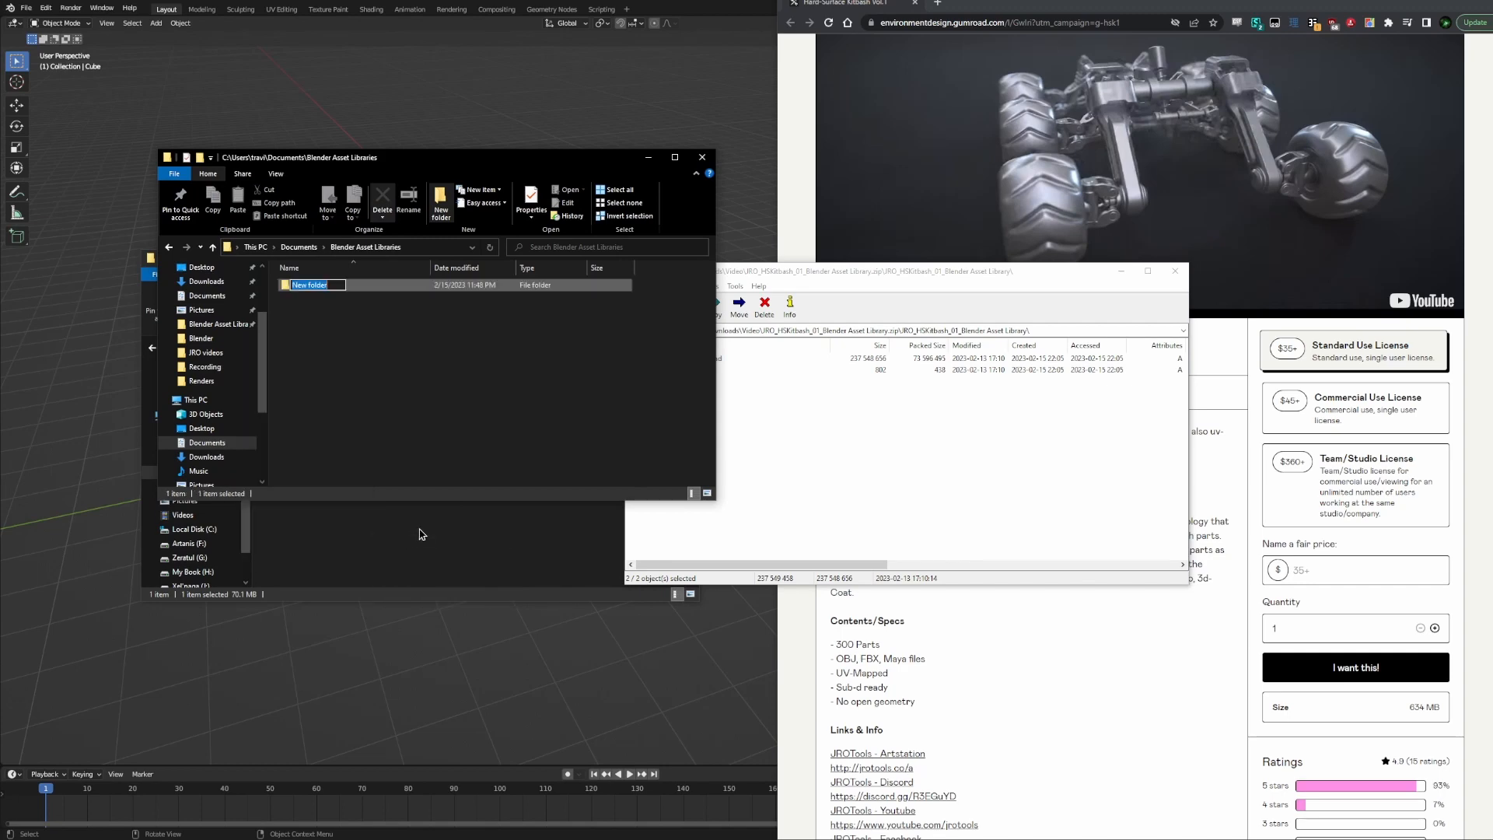
text(JRO)
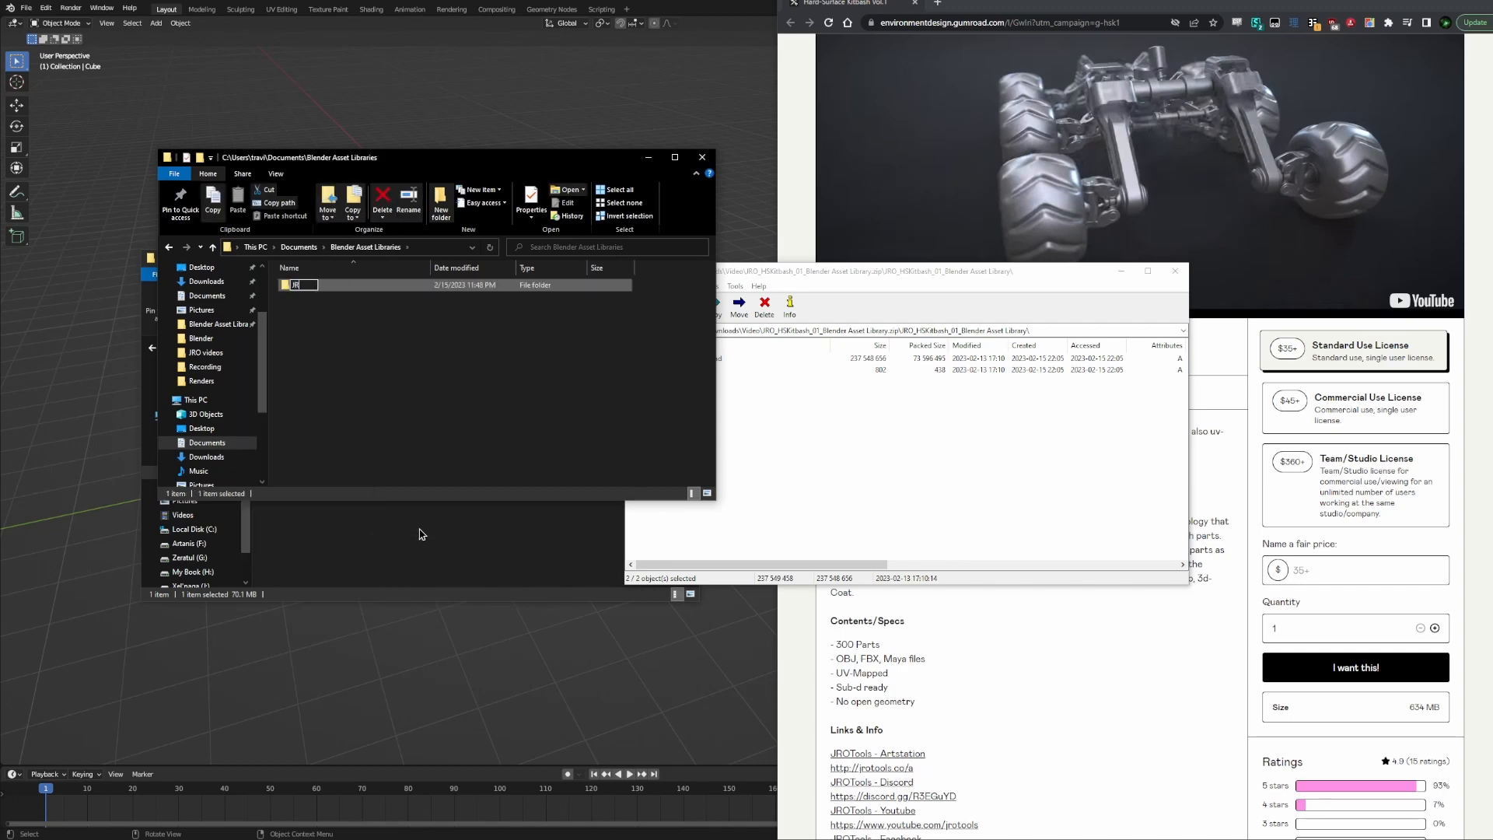
text( Tools)
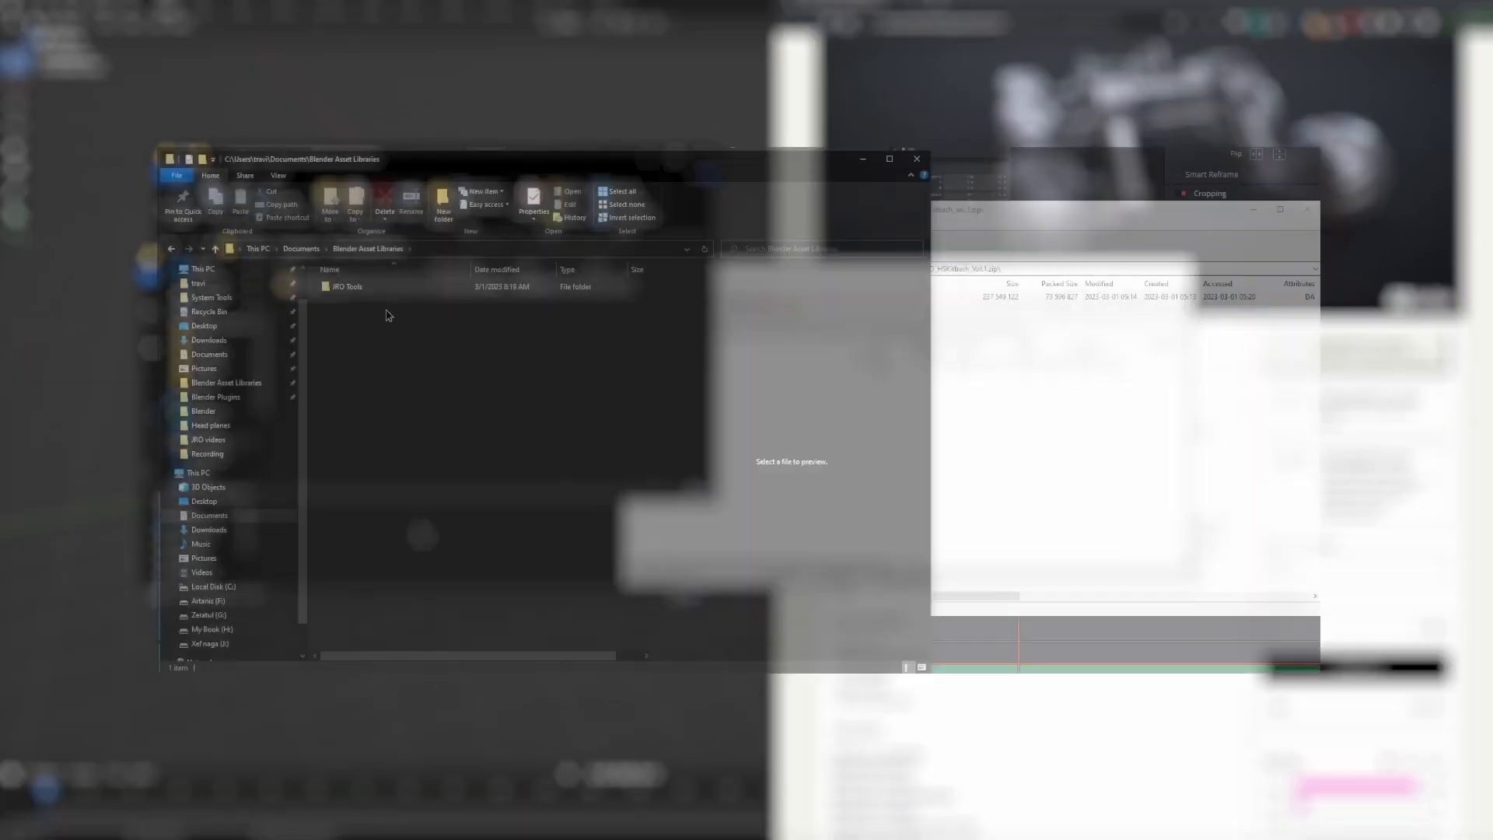
- Extract the JRO_HSKitbash_Vol.1 folder from the archive into the JRO Tools folder
double_click(360, 290)
click(1044, 420)
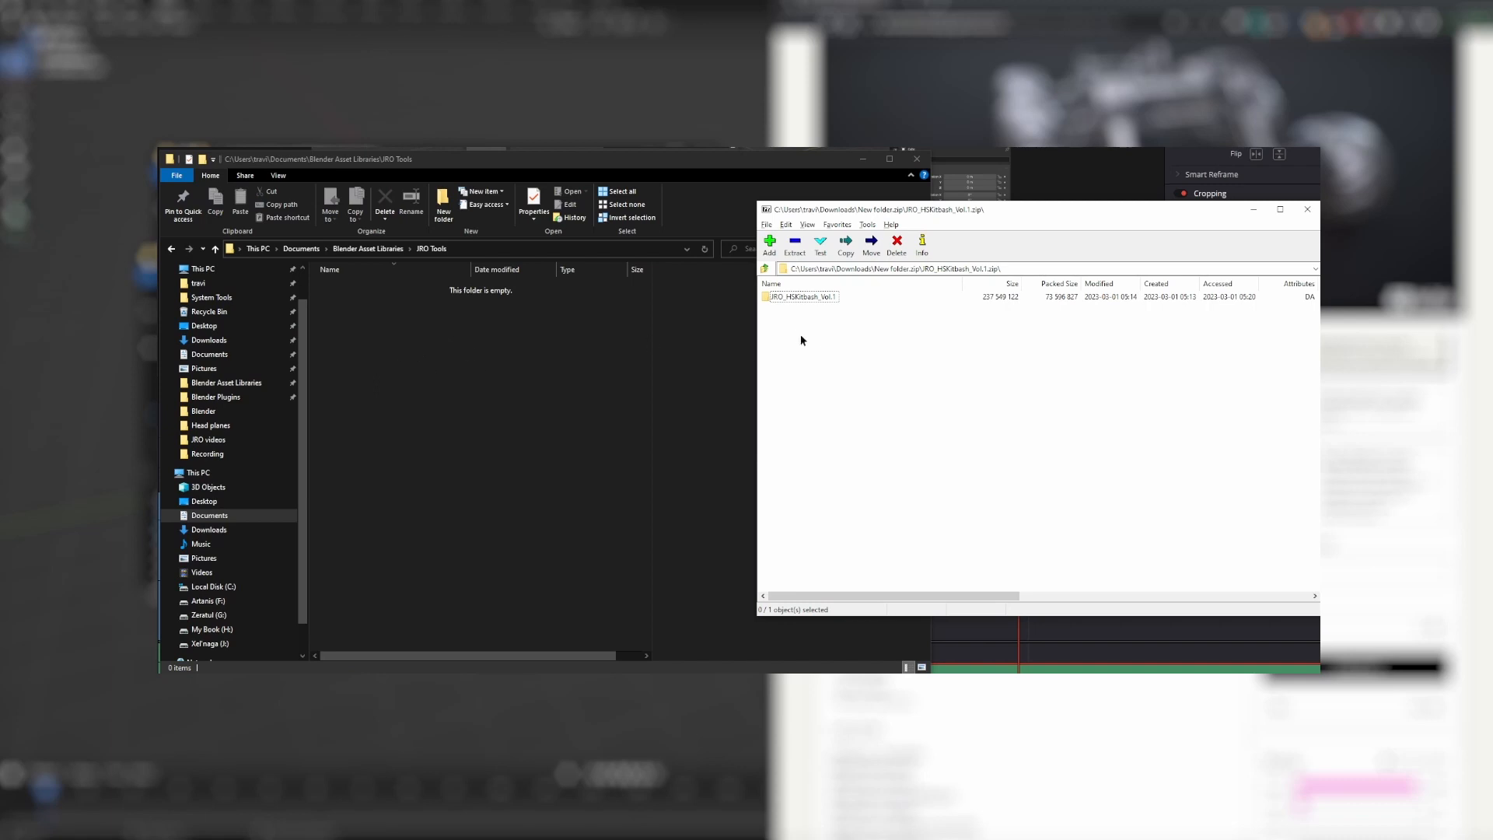
double_click(801, 298)
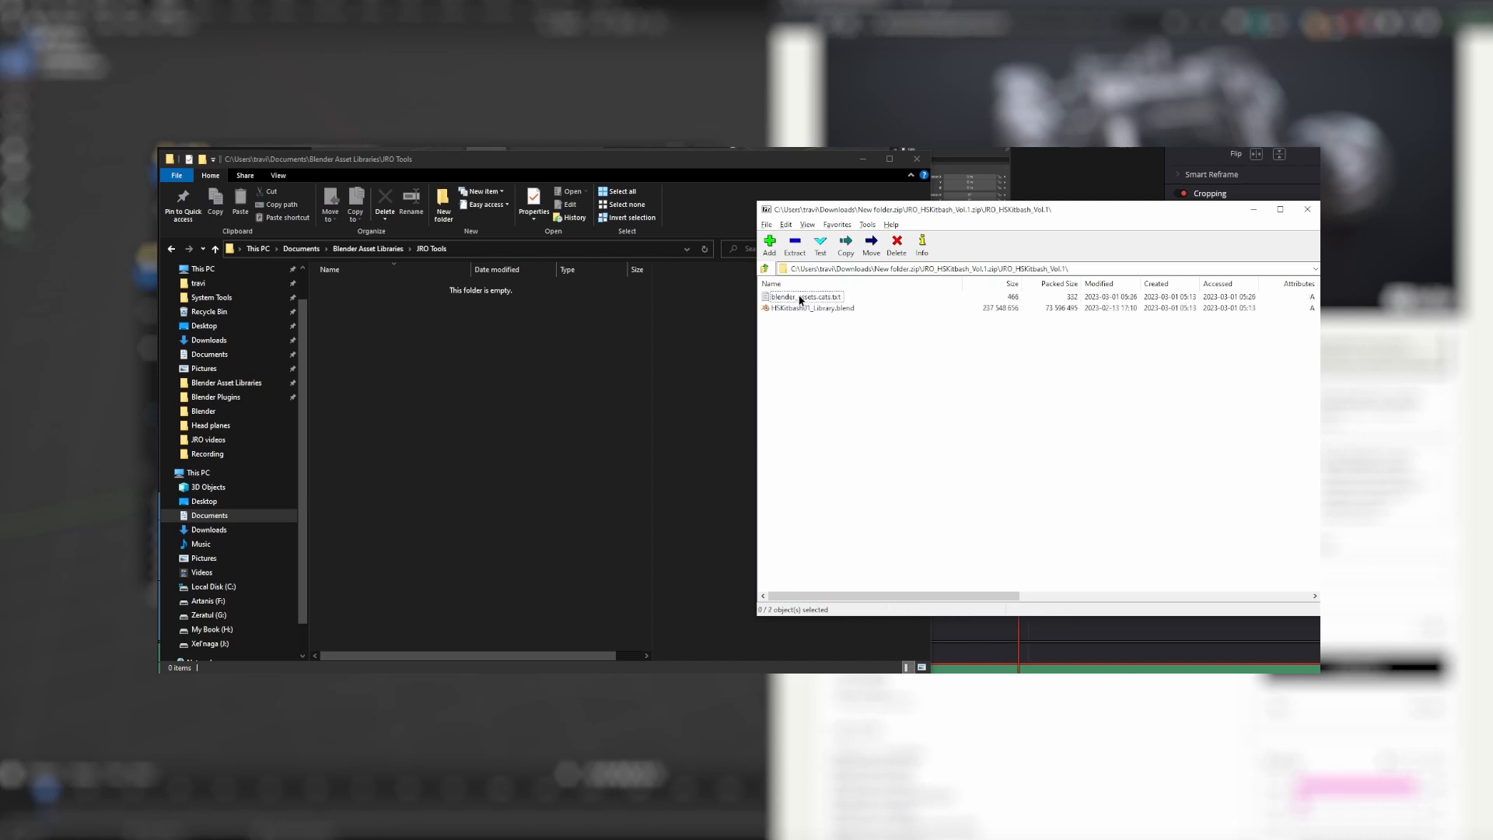
click(797, 308)
key(BackSpace)
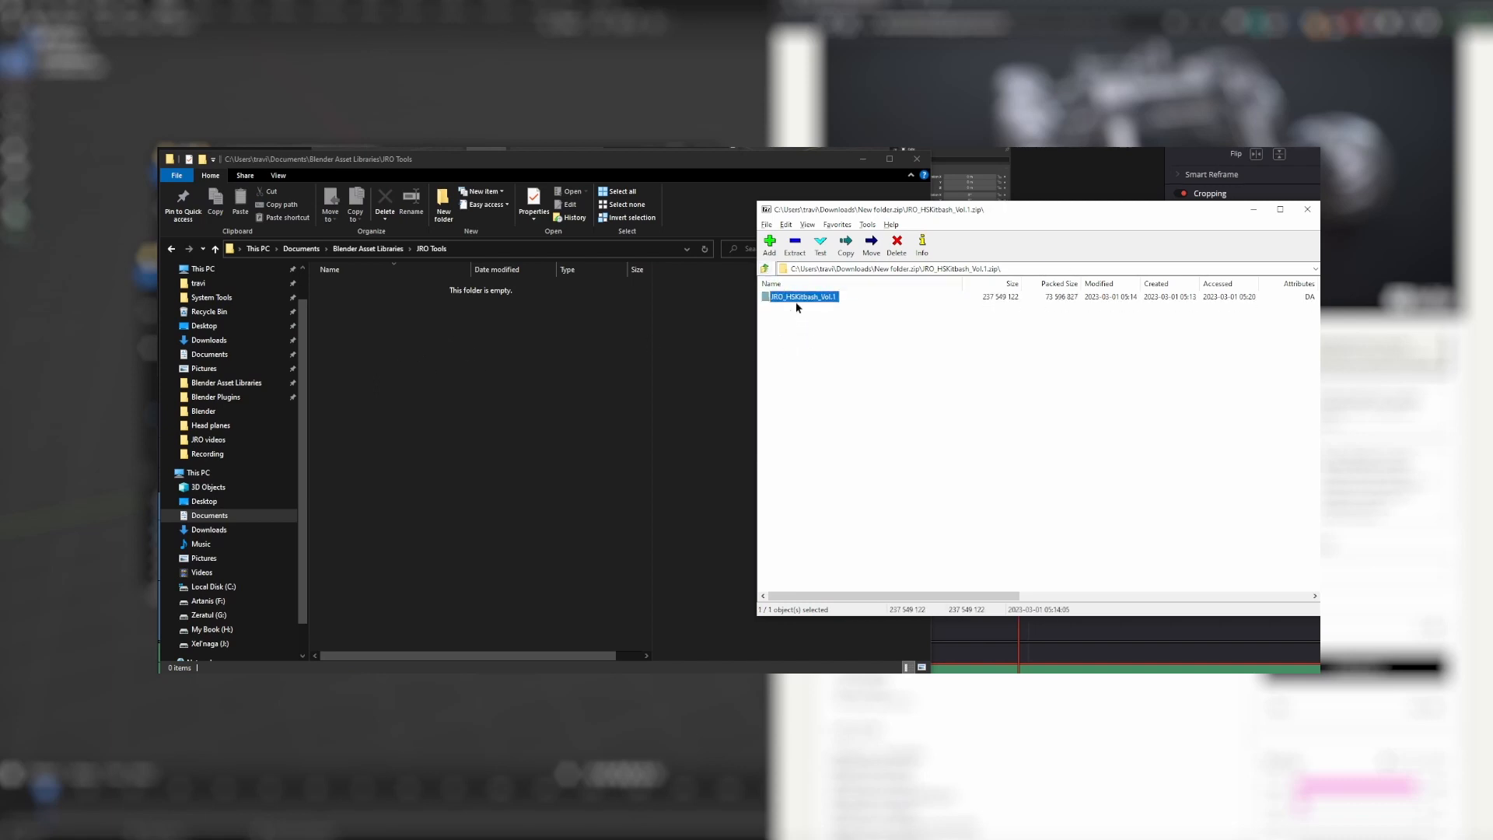
drag(799, 303, 443, 347)
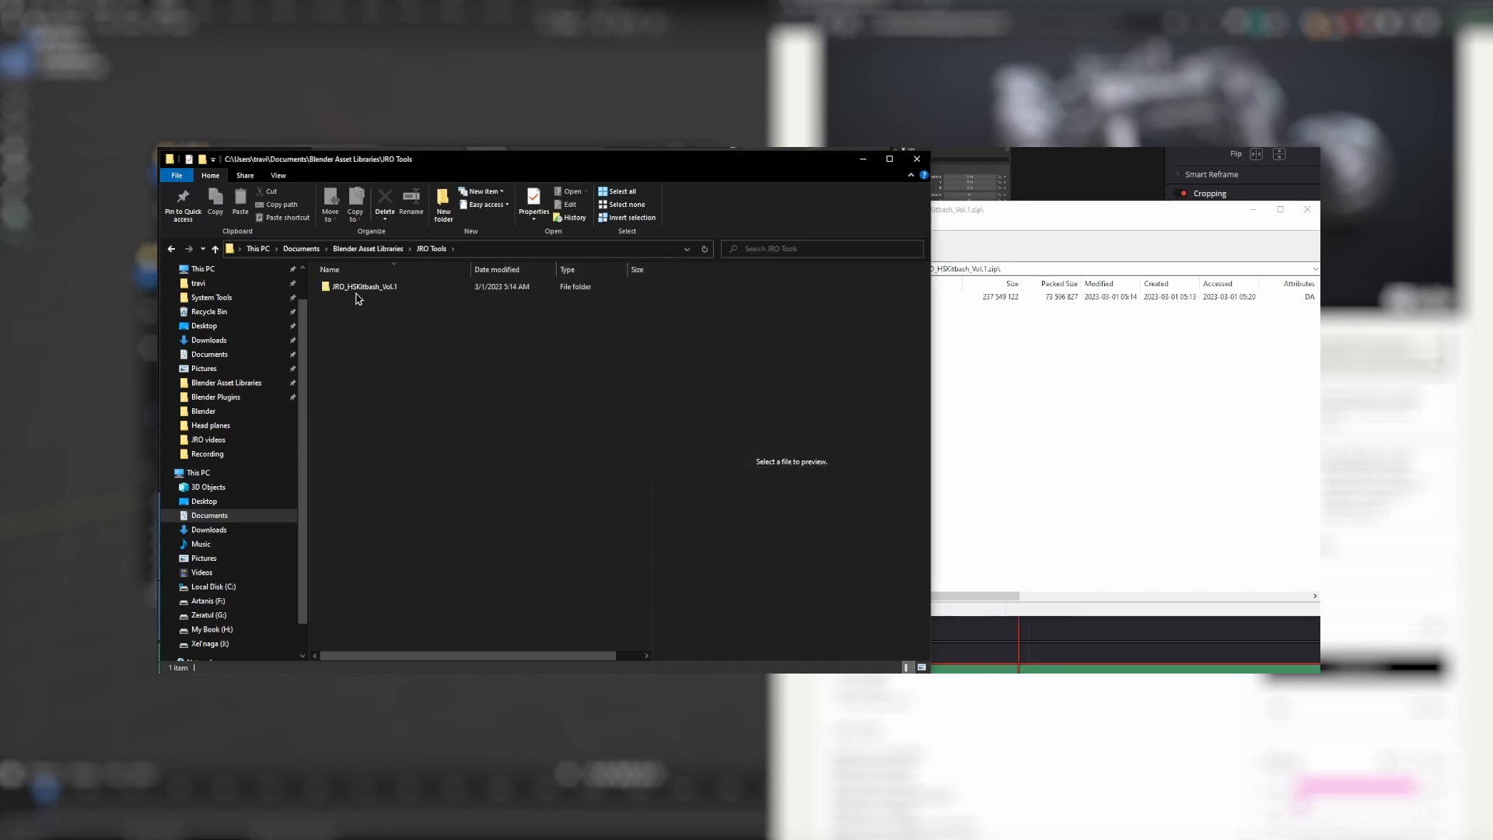
- Check the files inside the extracted JRO_HSKitbash_Vol.1 folder and return to JRO Tools
double_click(356, 289)
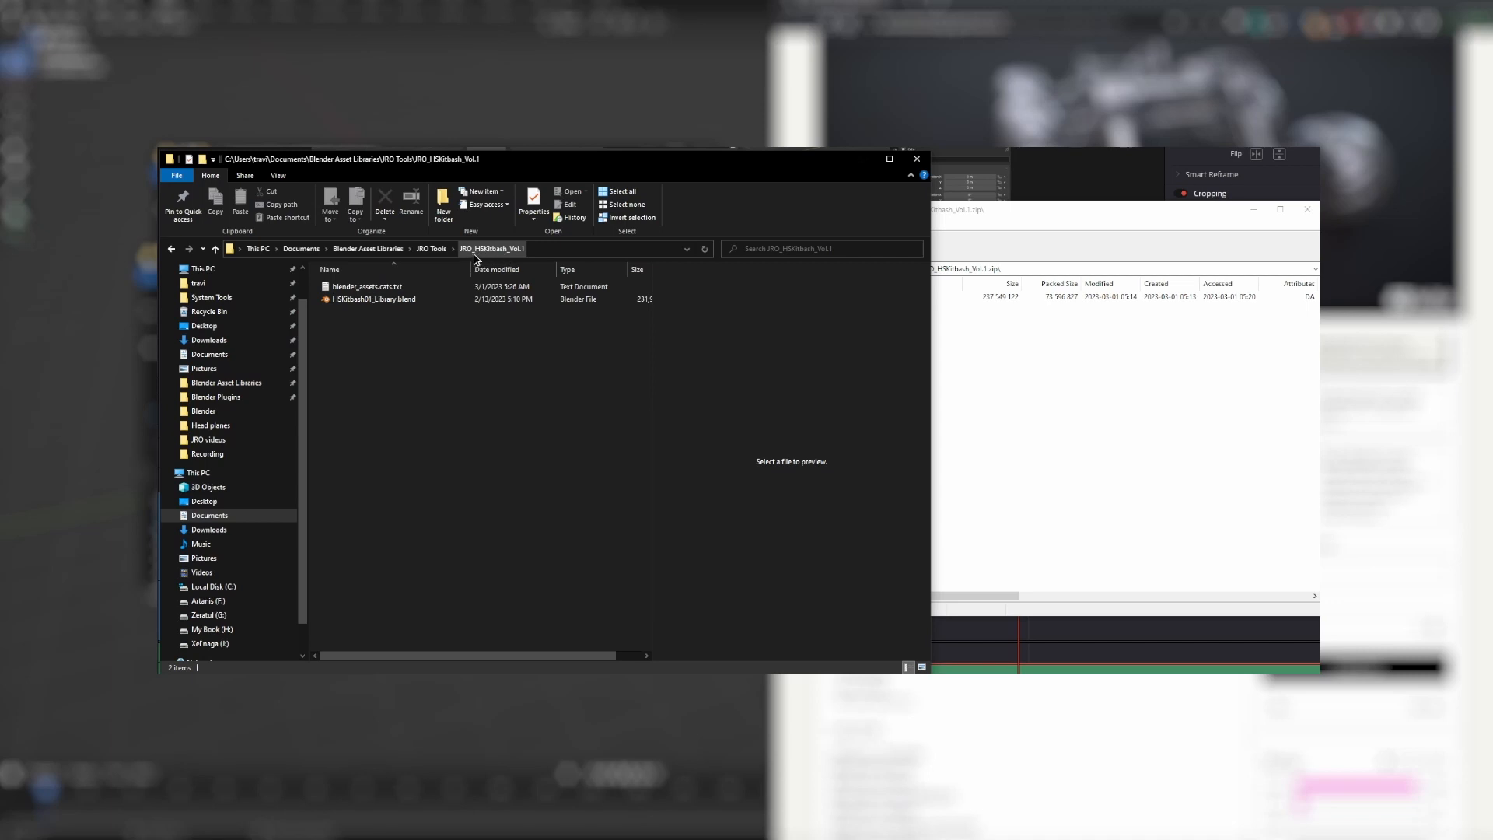
click(432, 248)
click(376, 343)
- Extract the JRO_HSKitbash_Vol.2 - Hatches & Covers folder from its archive into the JRO Tools folder
click(1047, 427)
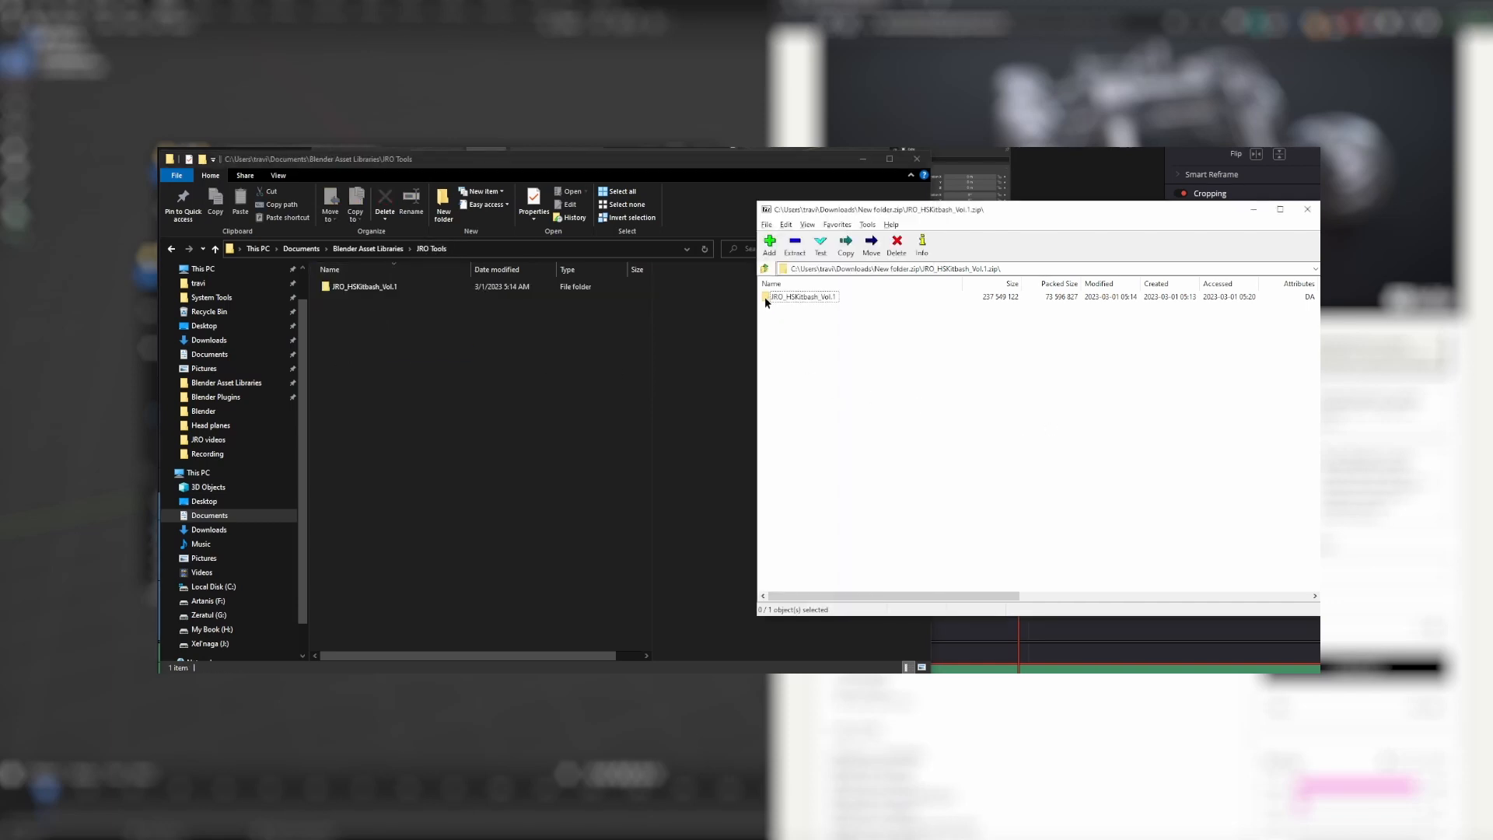
click(766, 269)
double_click(776, 317)
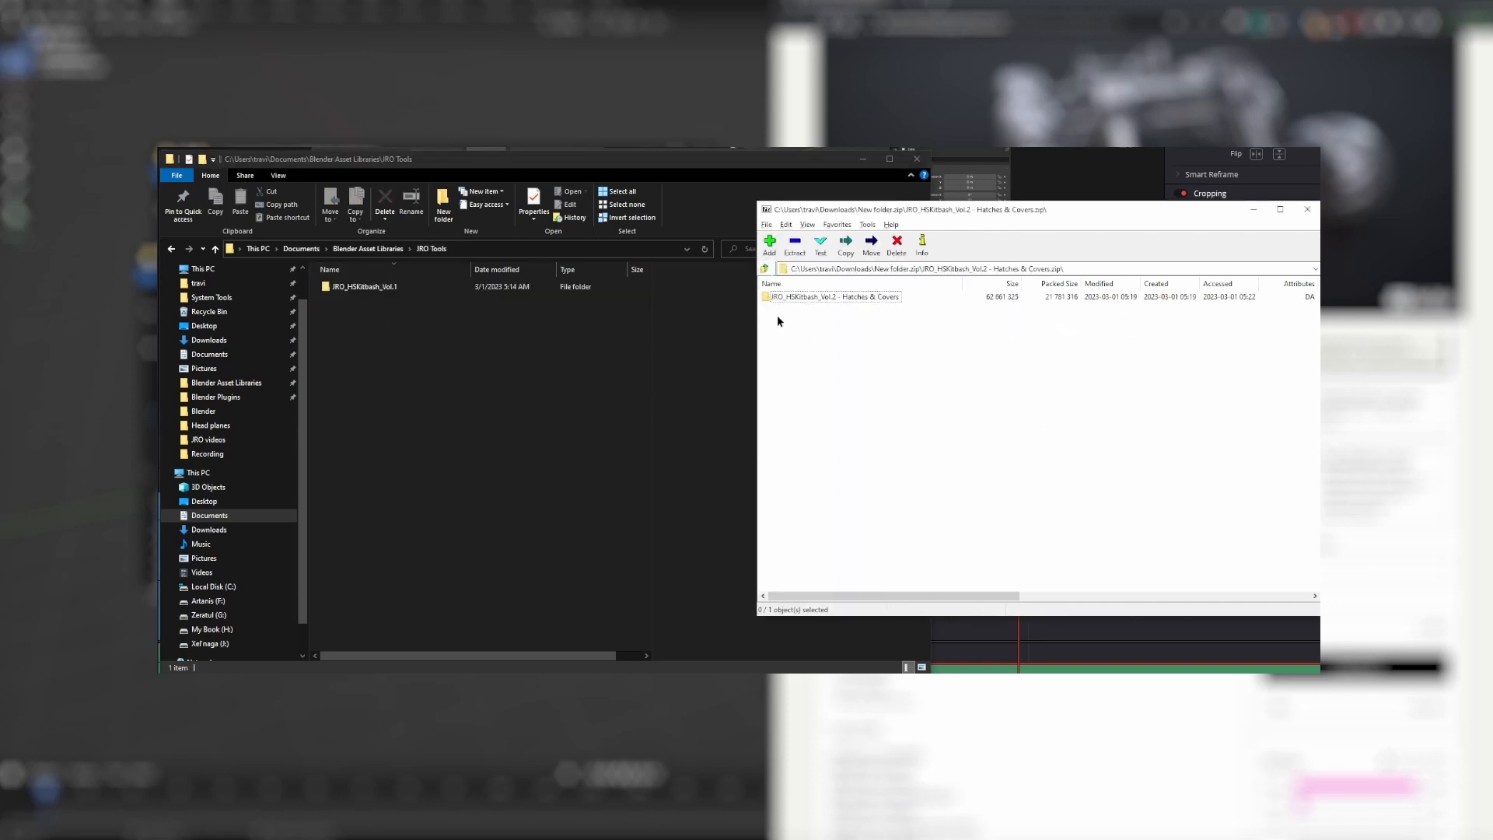
drag(778, 297, 383, 334)
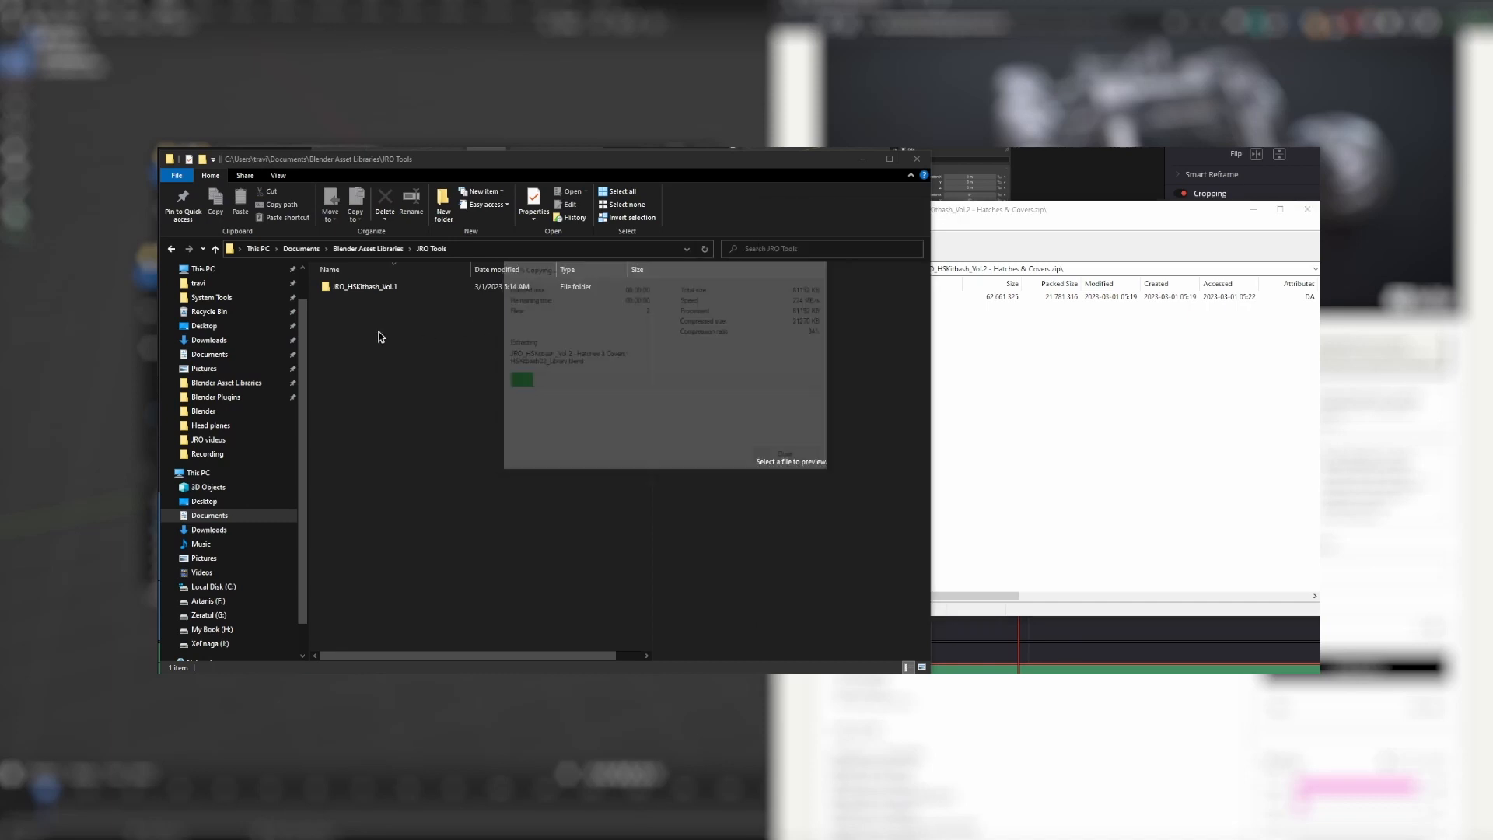
- Extract the JRO_HSKitbash_Vol.3 - Crates & Cases folder from its archive into the JRO Tools folder
click(986, 399)
click(766, 269)
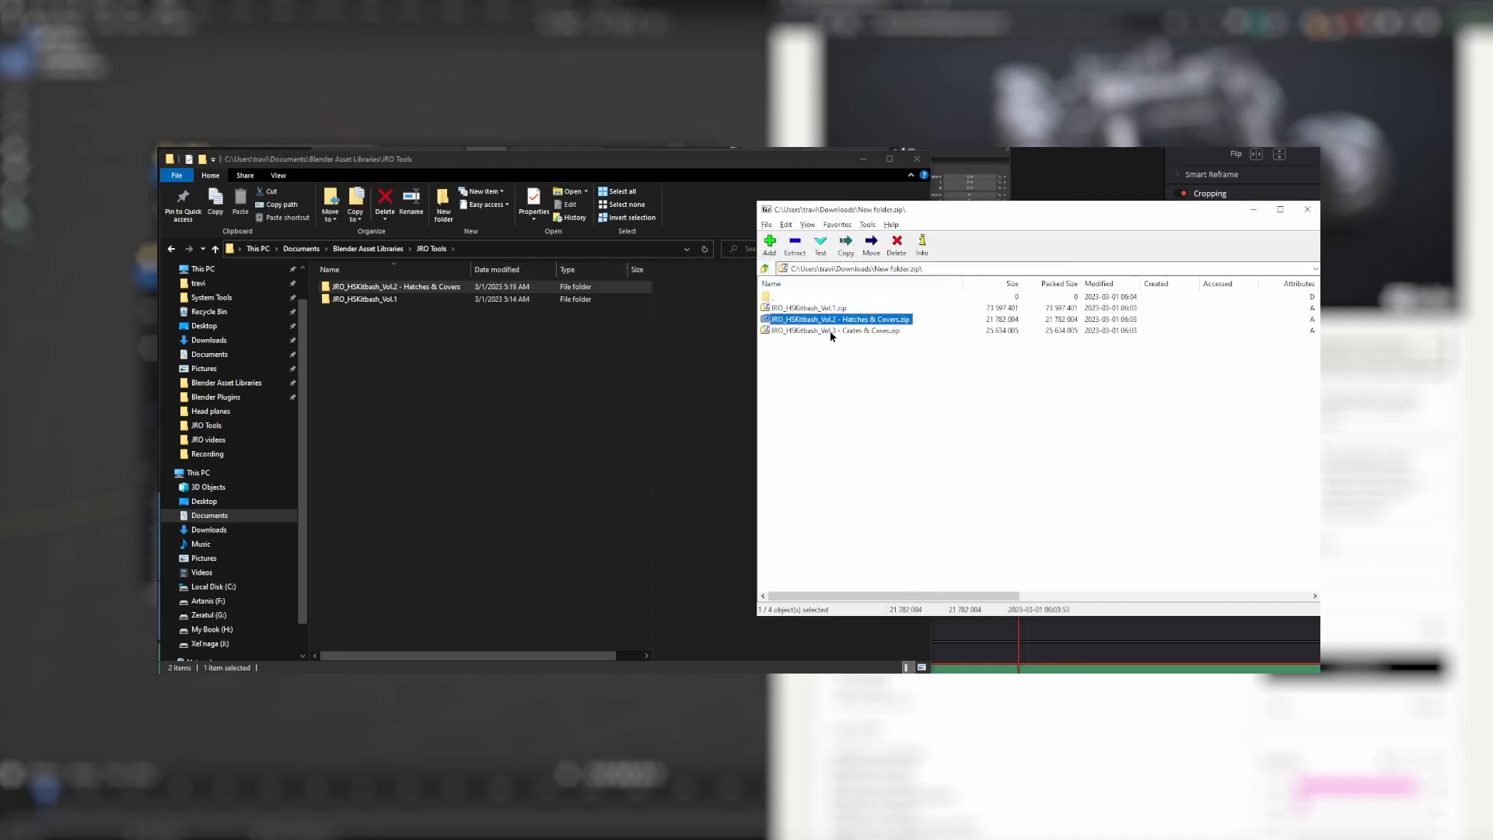
double_click(829, 330)
drag(802, 304, 427, 350)
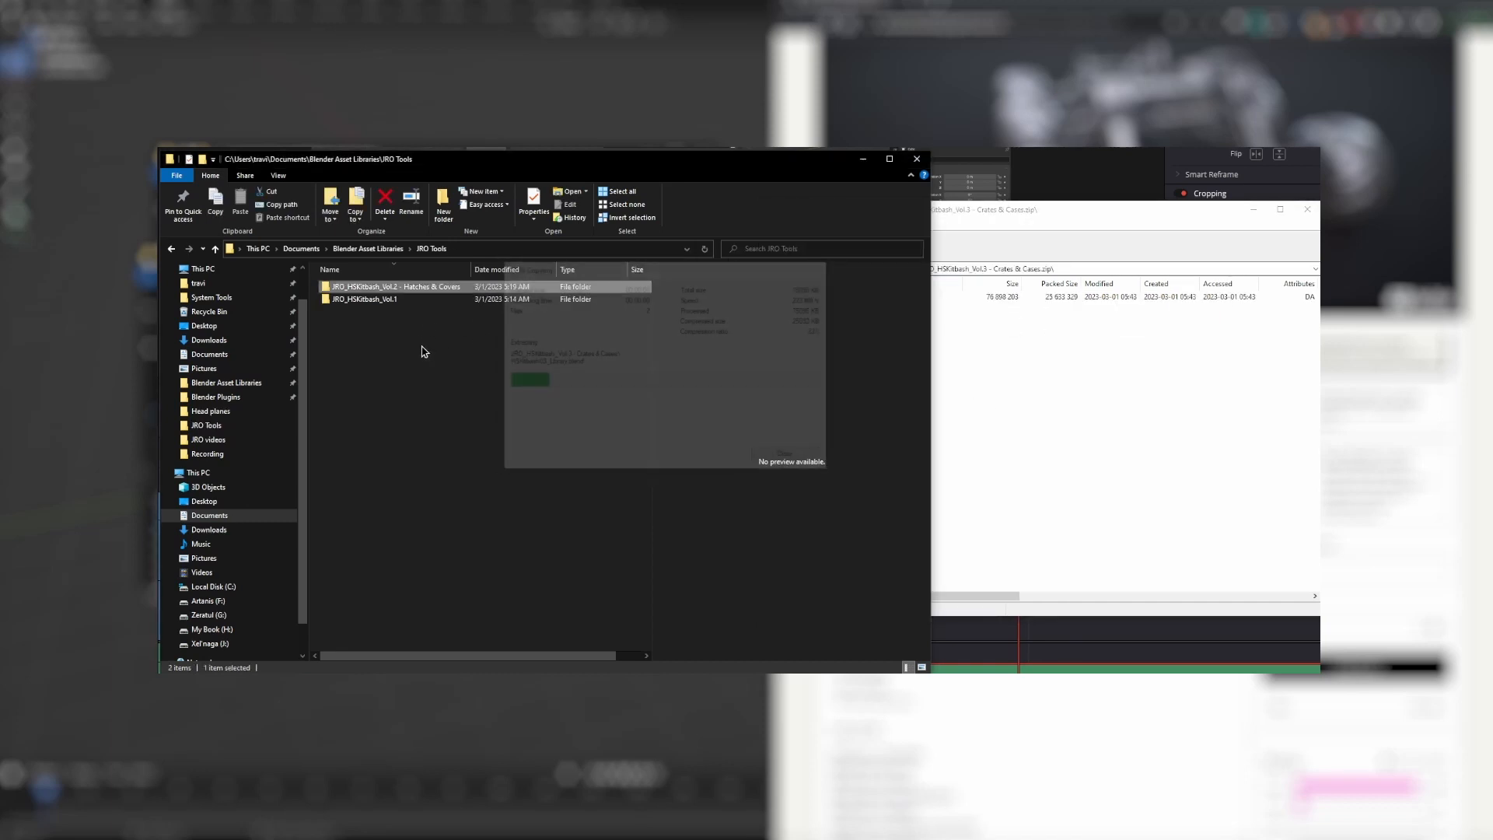
- Check the extracted Vol.2 and Vol.3 folders, preview the Vol.3 blender_assets.cats.txt file, and return to JRO Tools
double_click(376, 299)
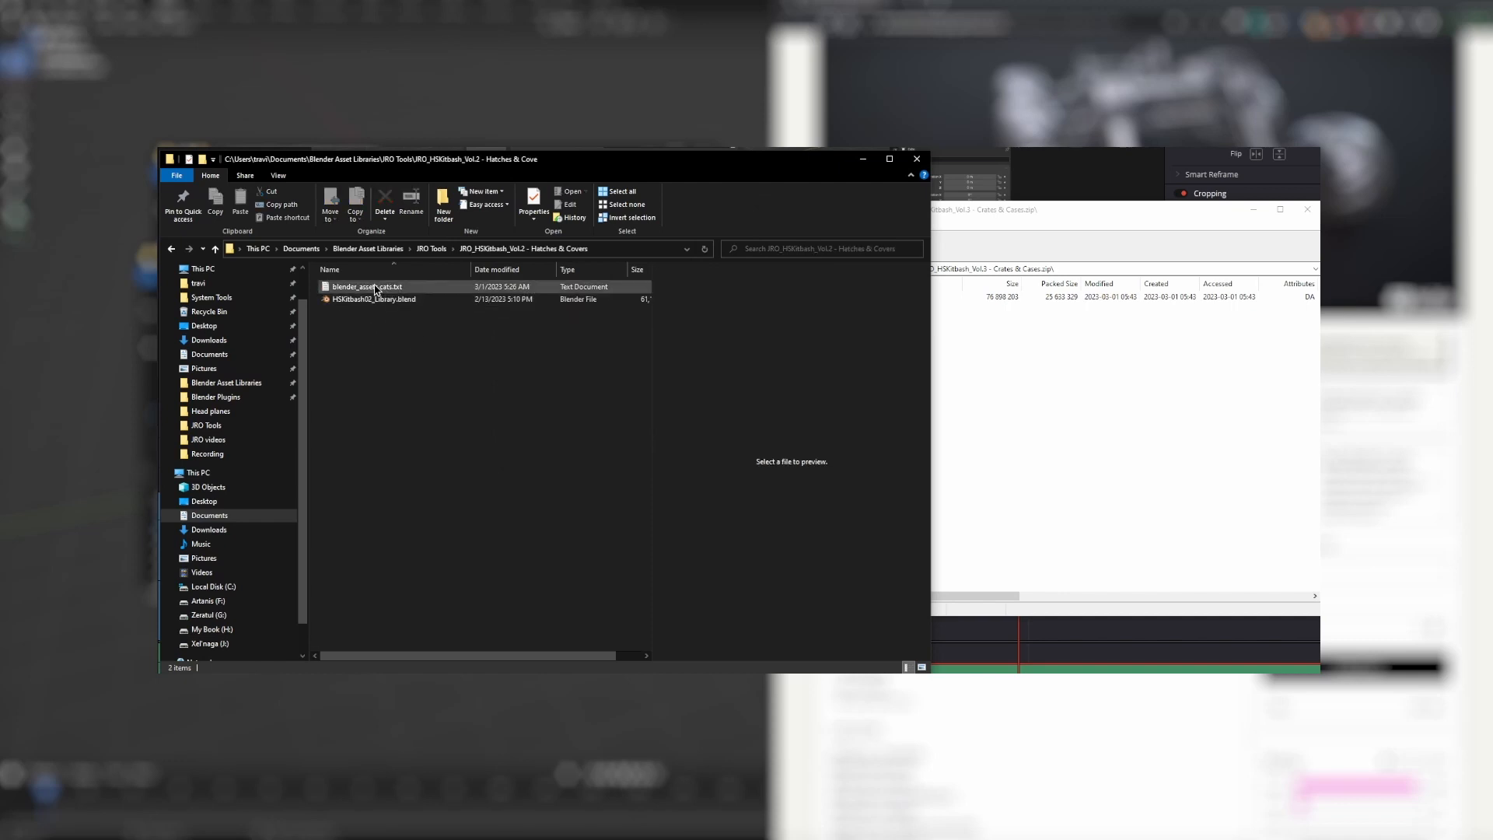
click(431, 248)
double_click(364, 286)
click(377, 289)
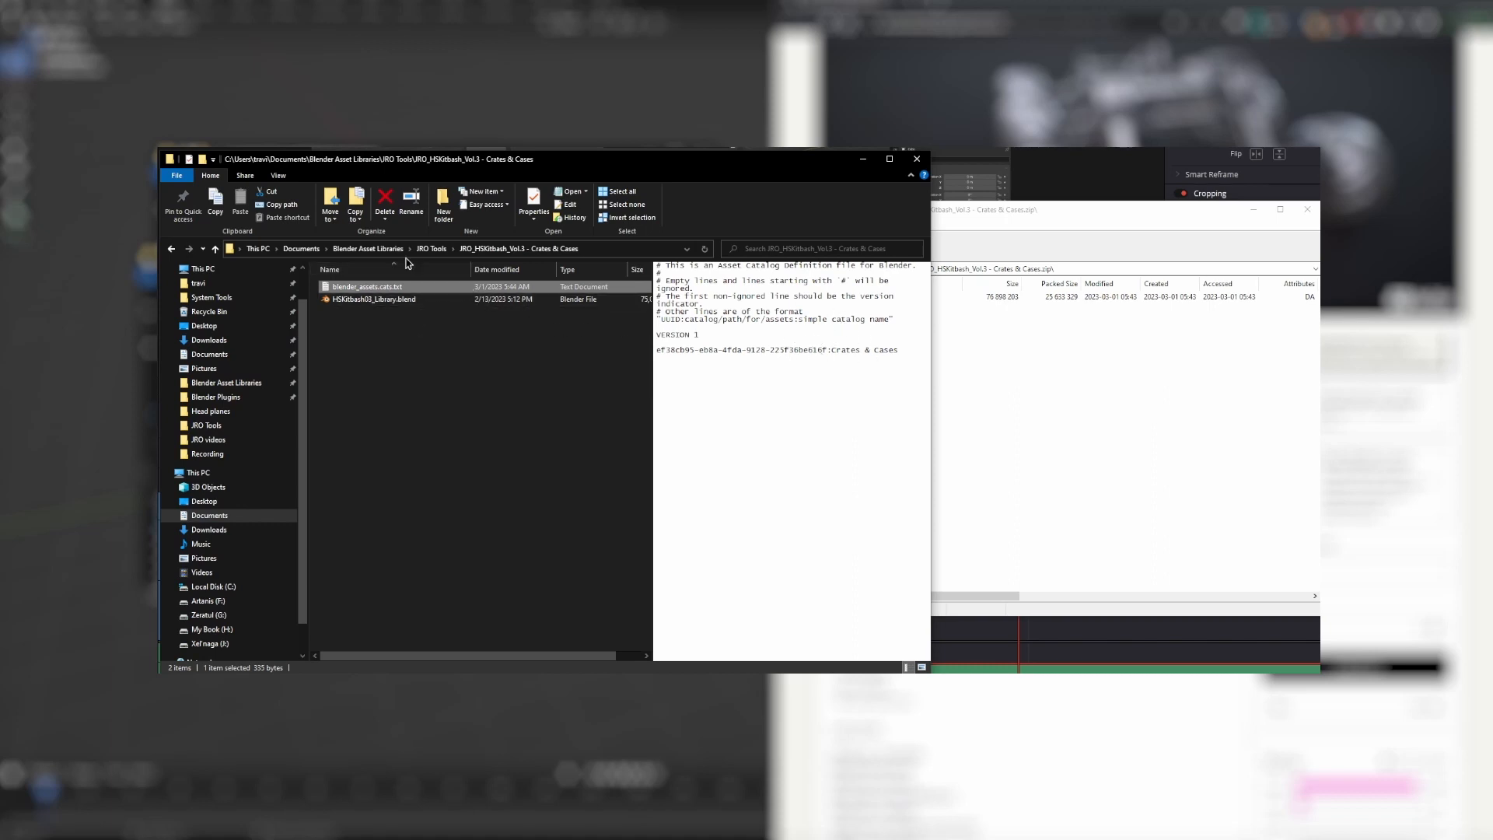
click(431, 248)
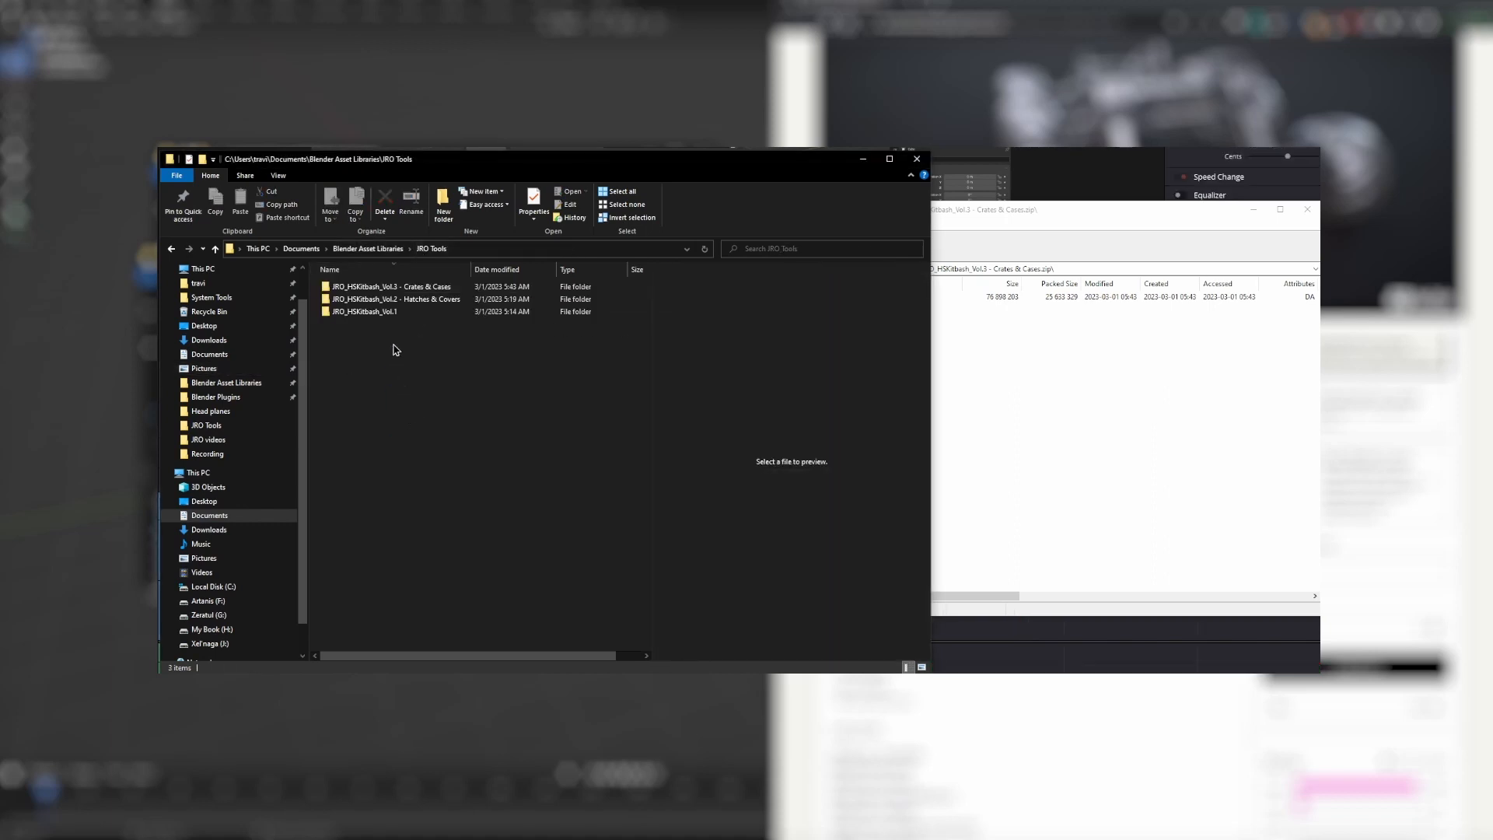
- Copy the full path of the JRO Tools folder
click(483, 250)
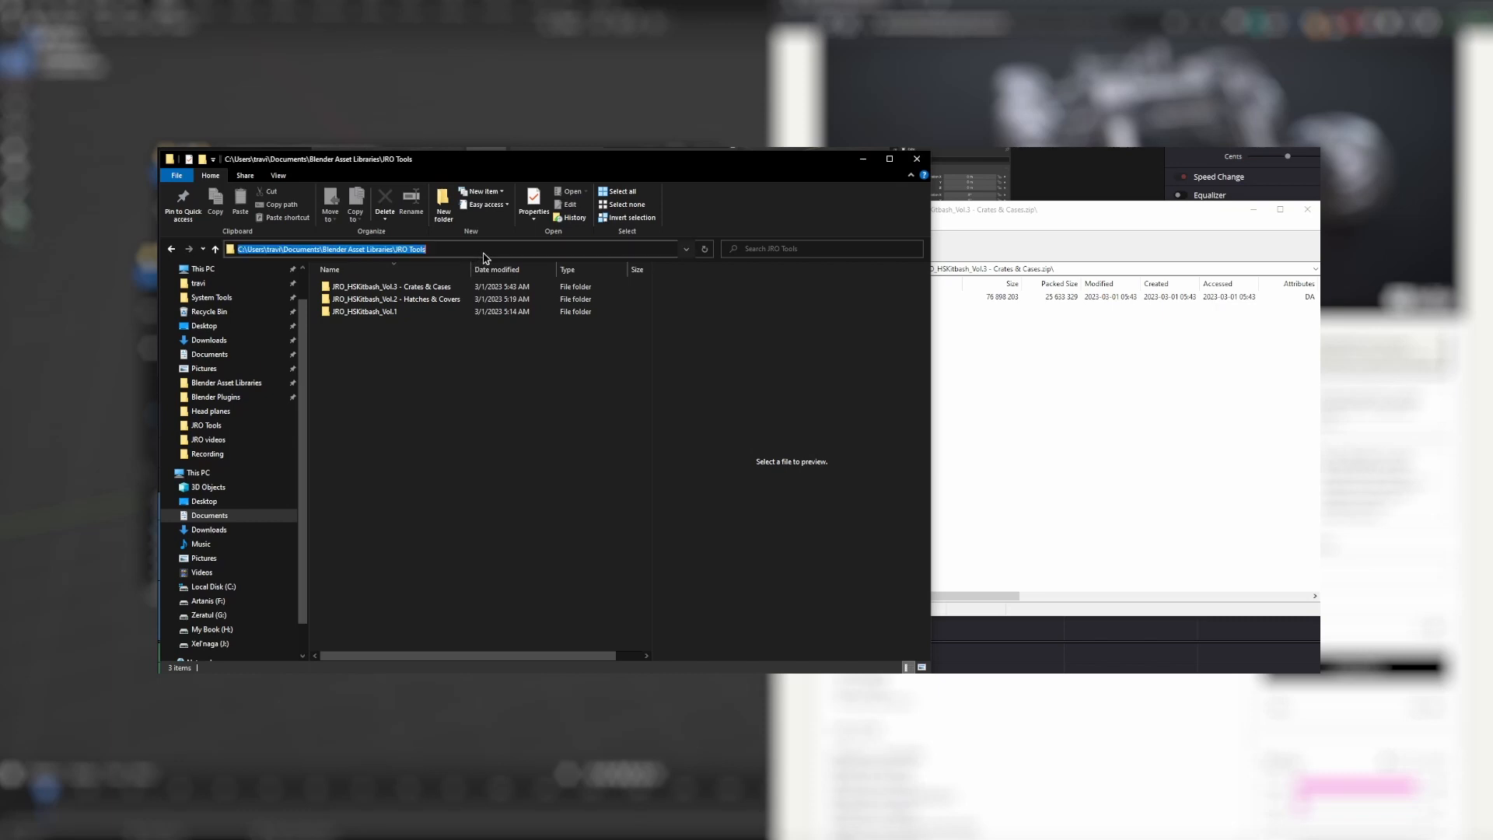
right_click(393, 253)
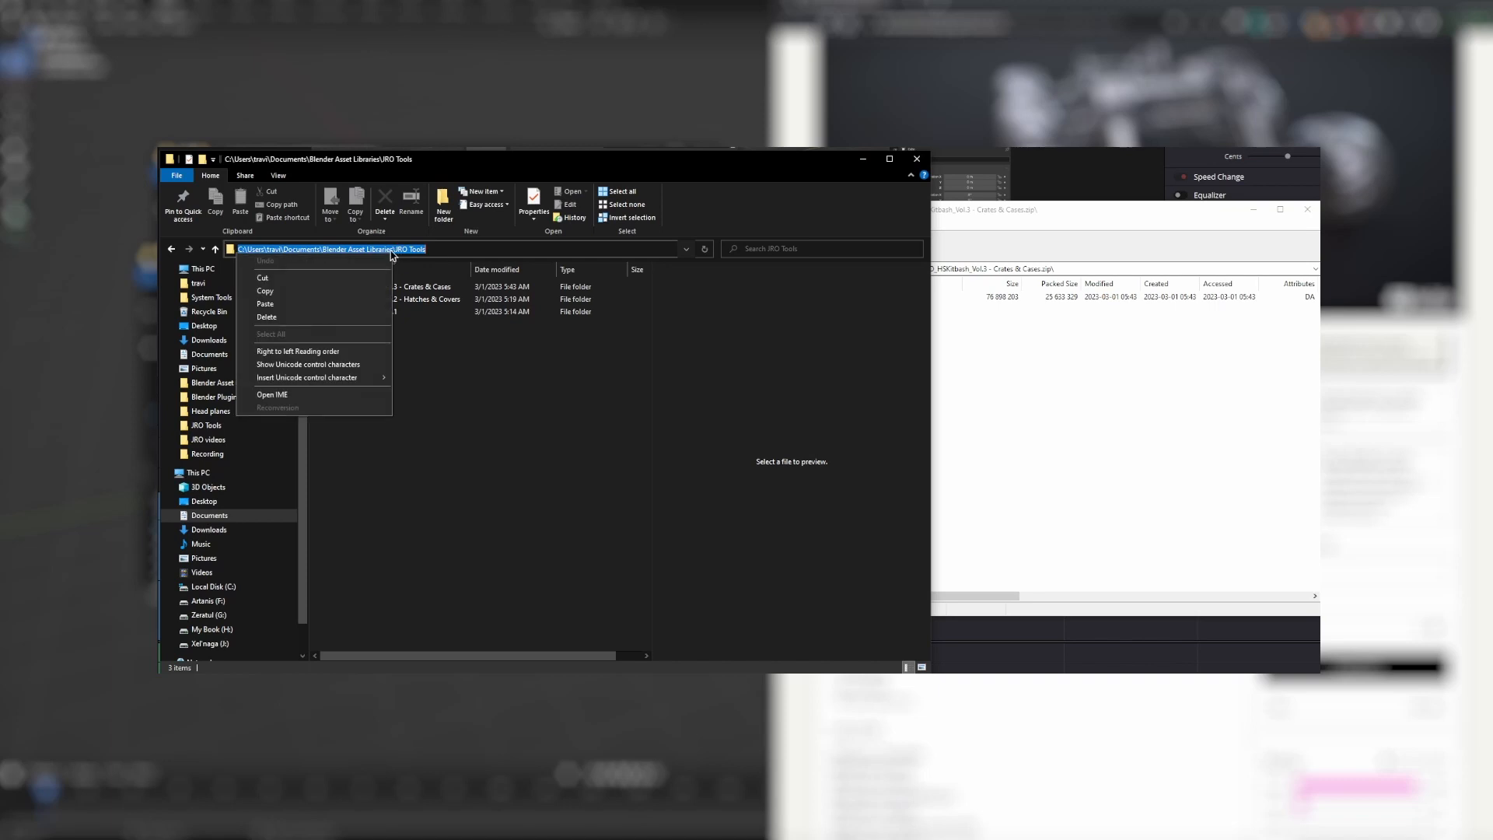
click(266, 292)
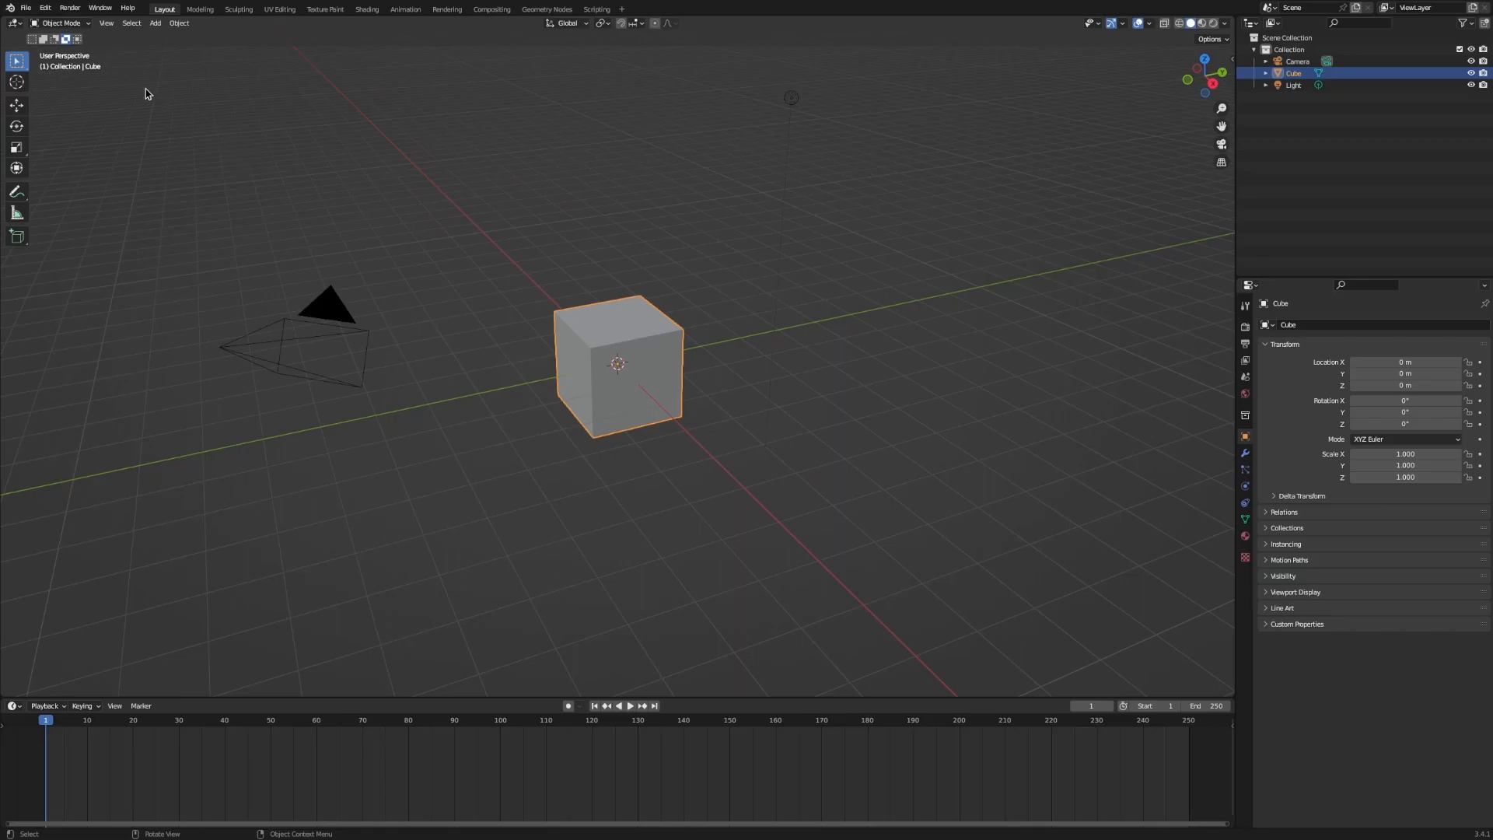
- Switch to Blender and show the File Paths preferences with the Asset Libraries list
click(46, 11)
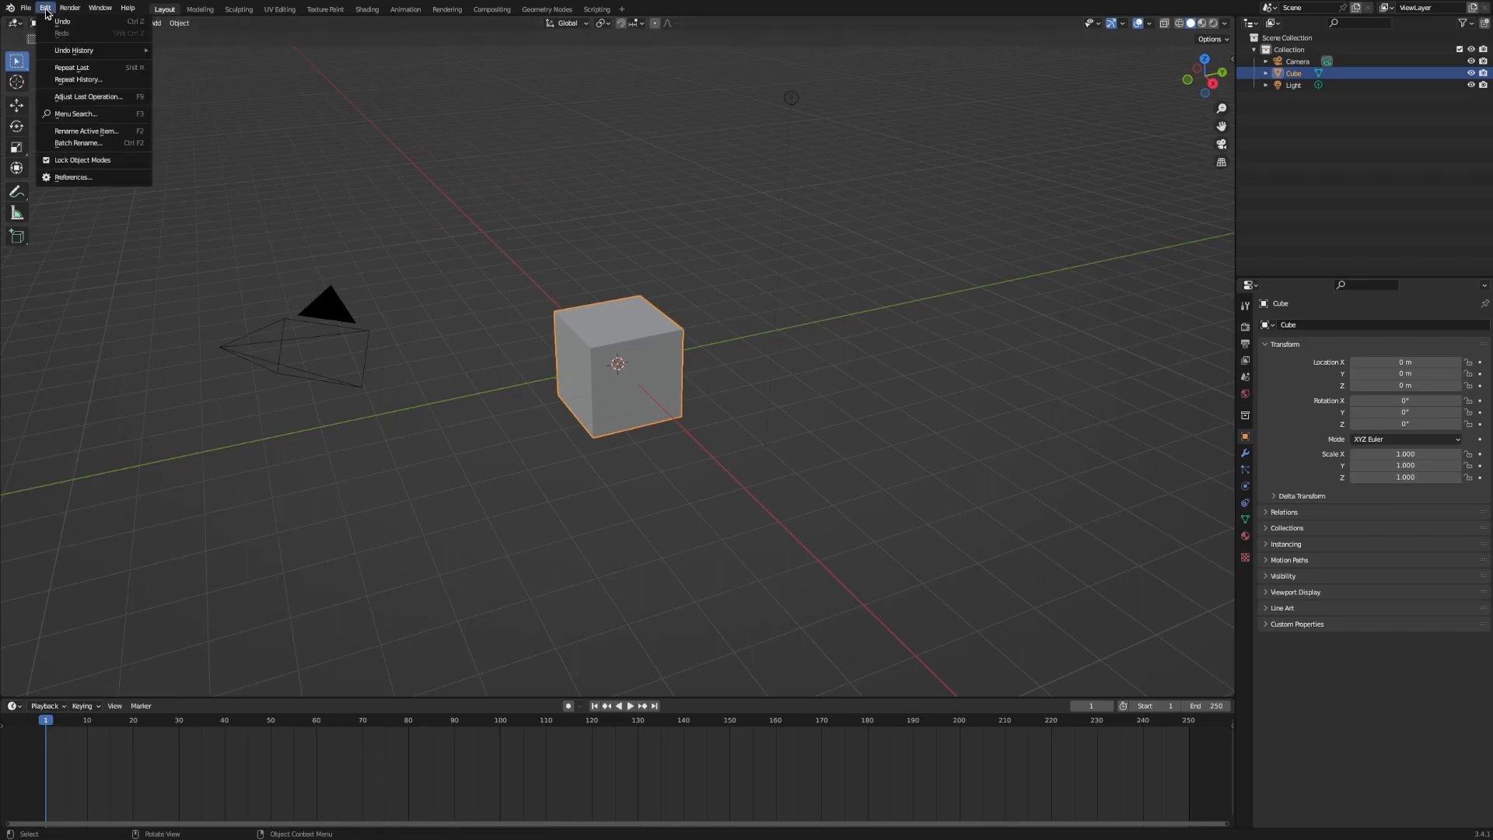
click(79, 178)
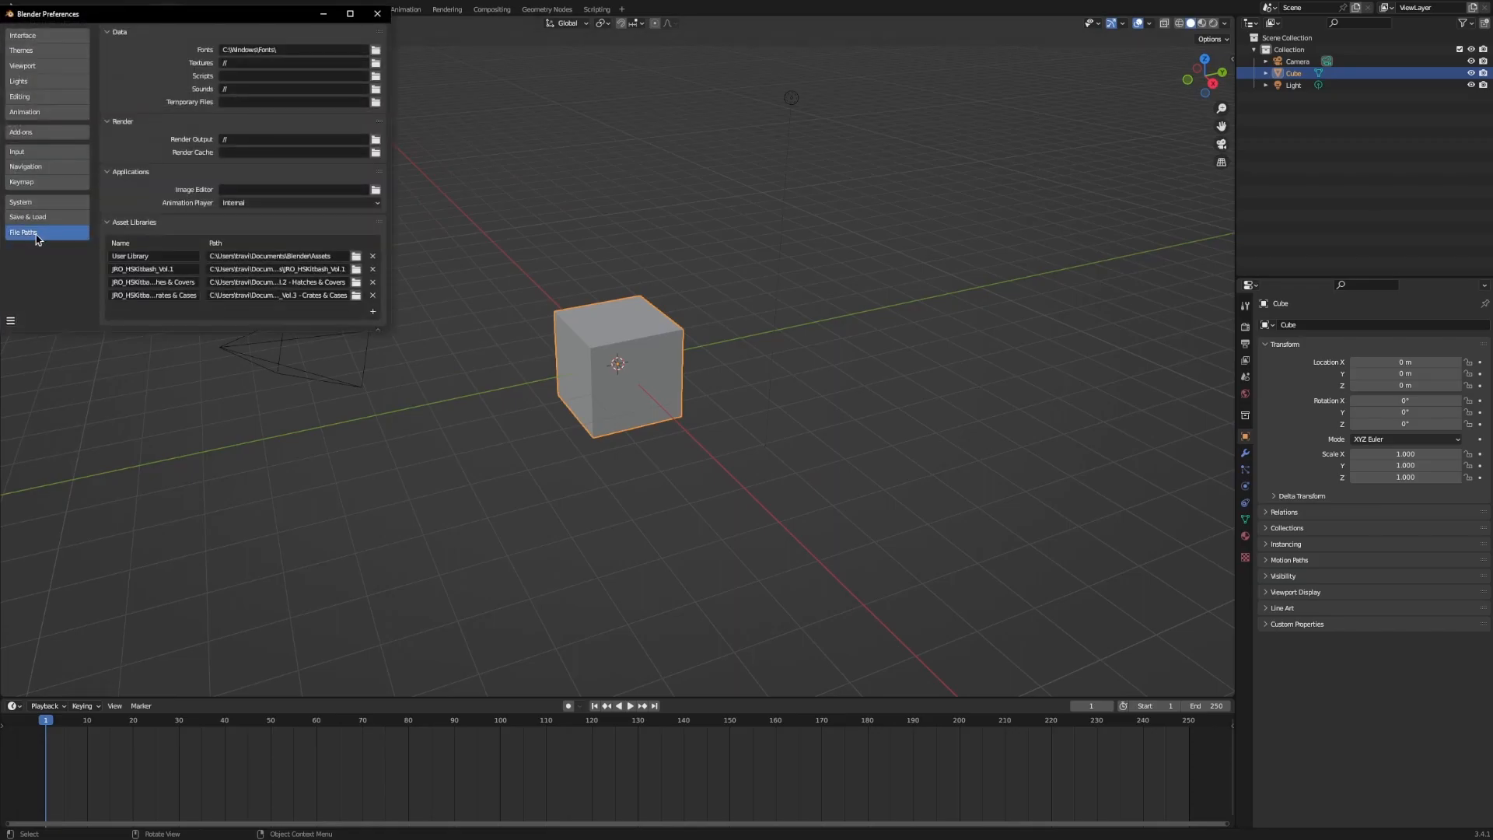
drag(83, 17, 272, 111)
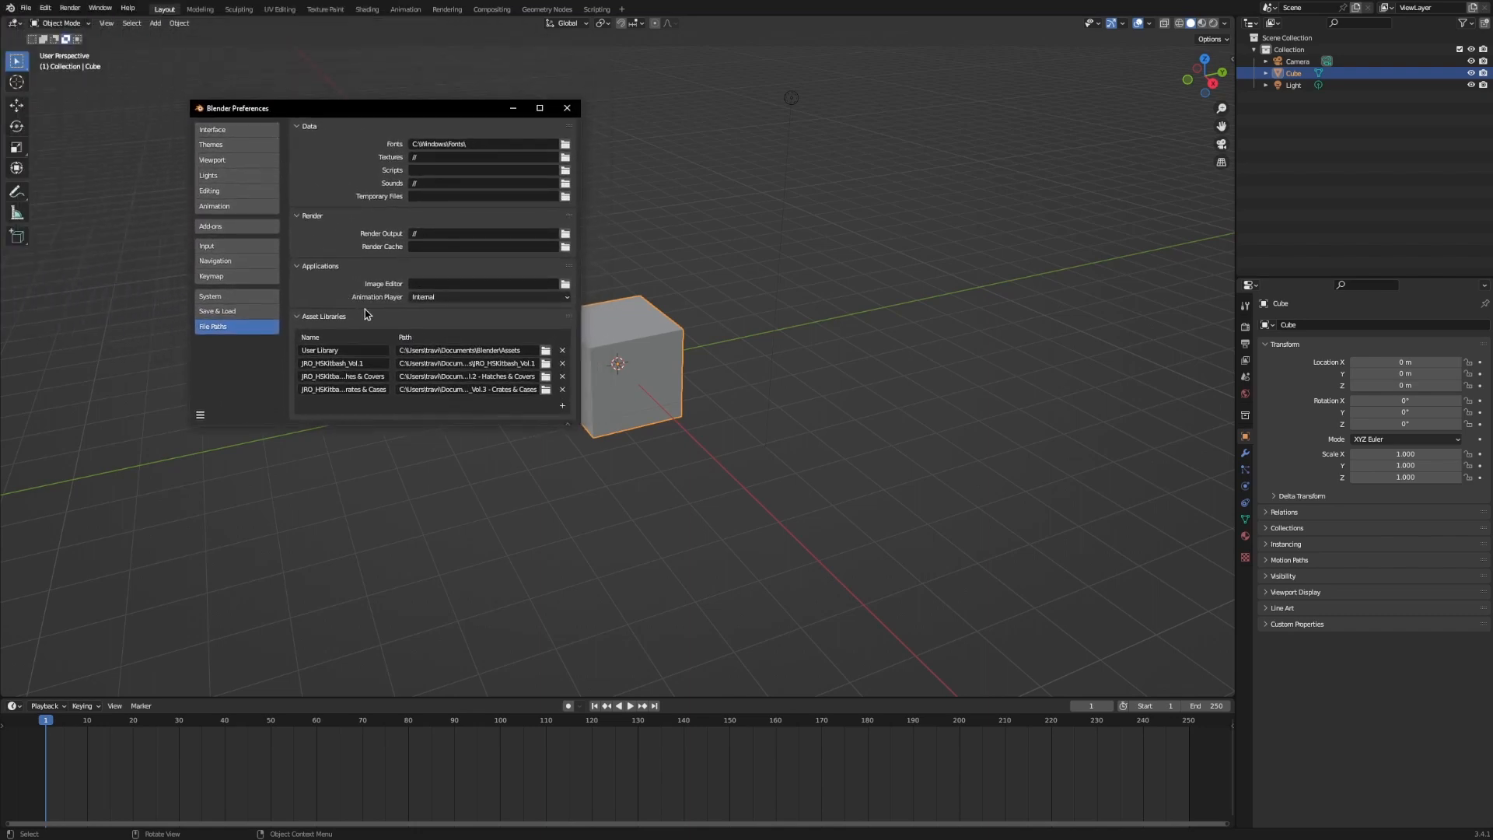
- Add the JRO_HSKitbash_Vol.1 folder from the copied JRO Tools path as an asset library and remove the duplicate entry
click(563, 406)
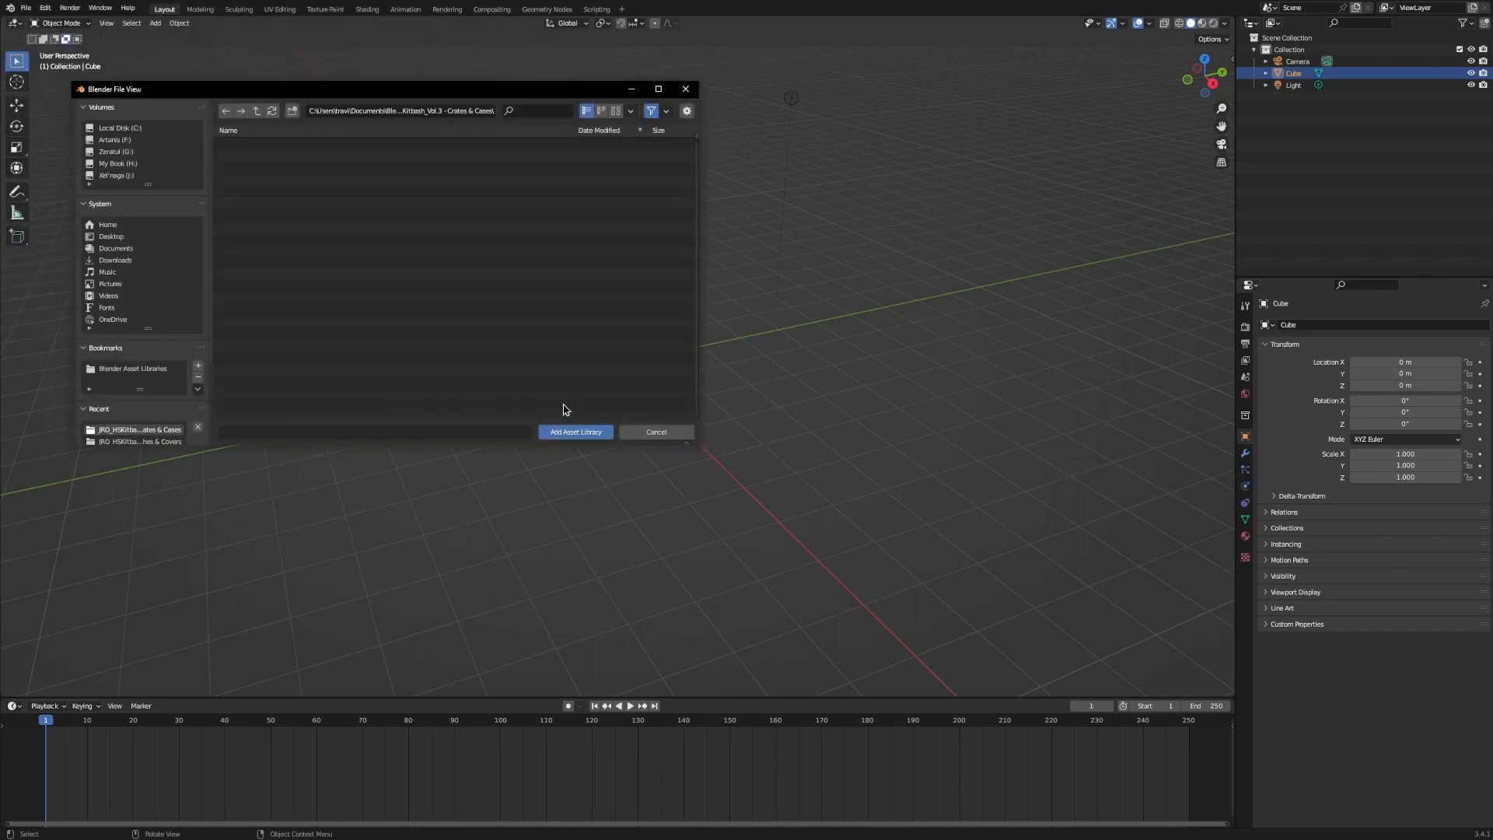
click(345, 110)
key(ctrl+v)
key(Return)
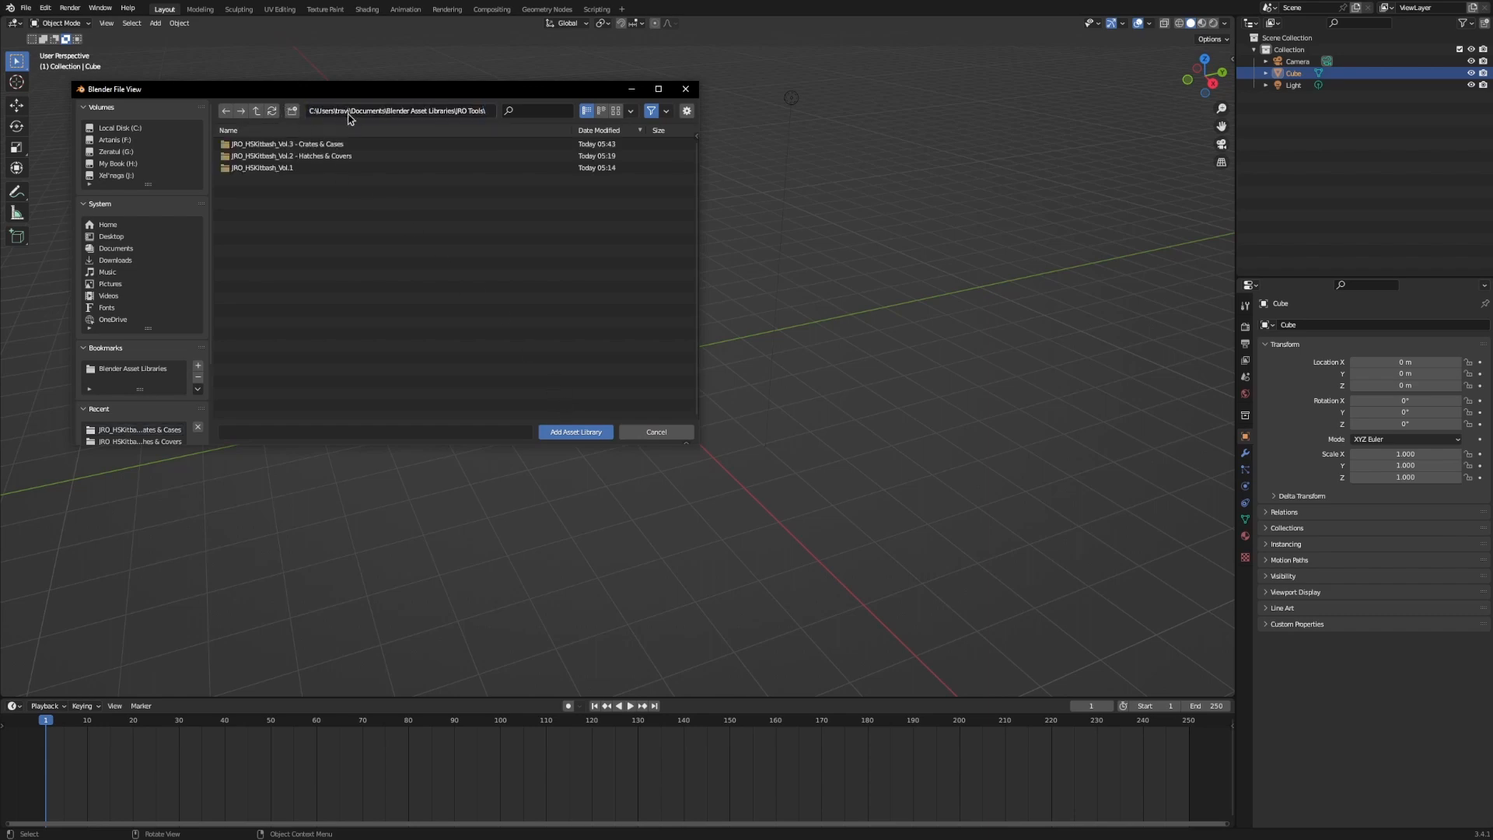
click(263, 173)
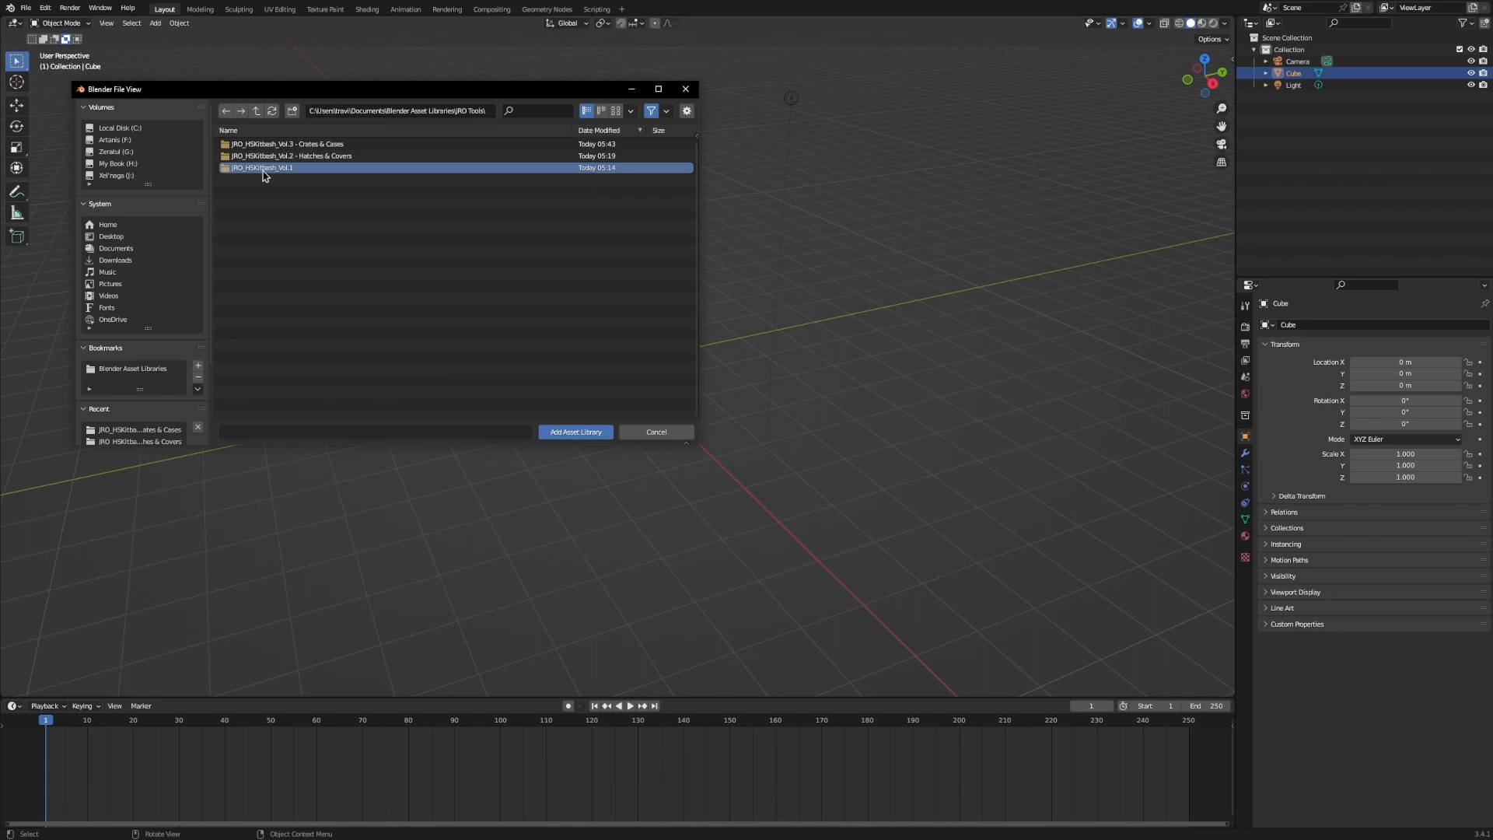
double_click(263, 172)
click(588, 433)
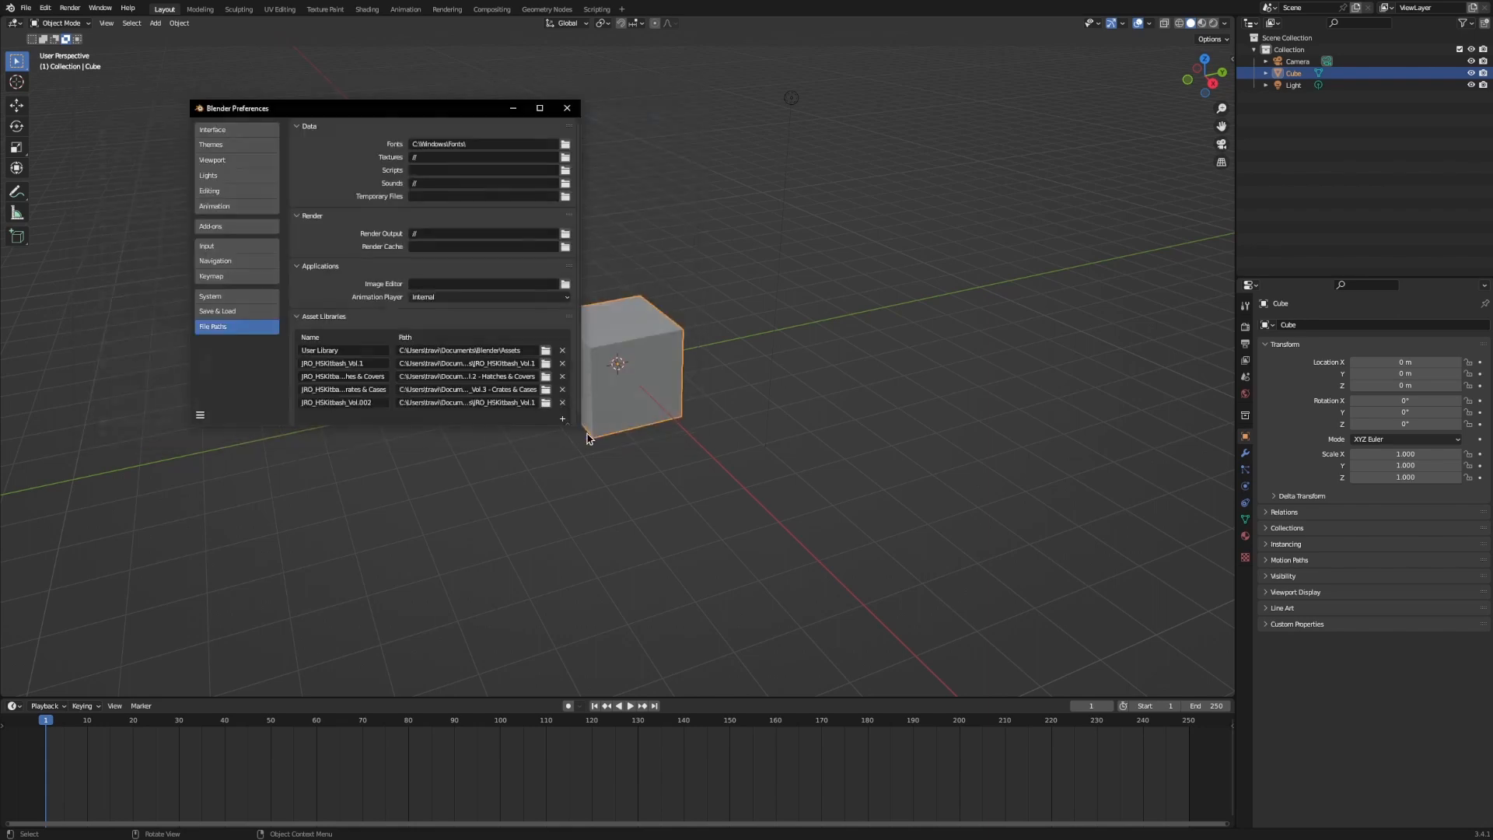
click(562, 402)
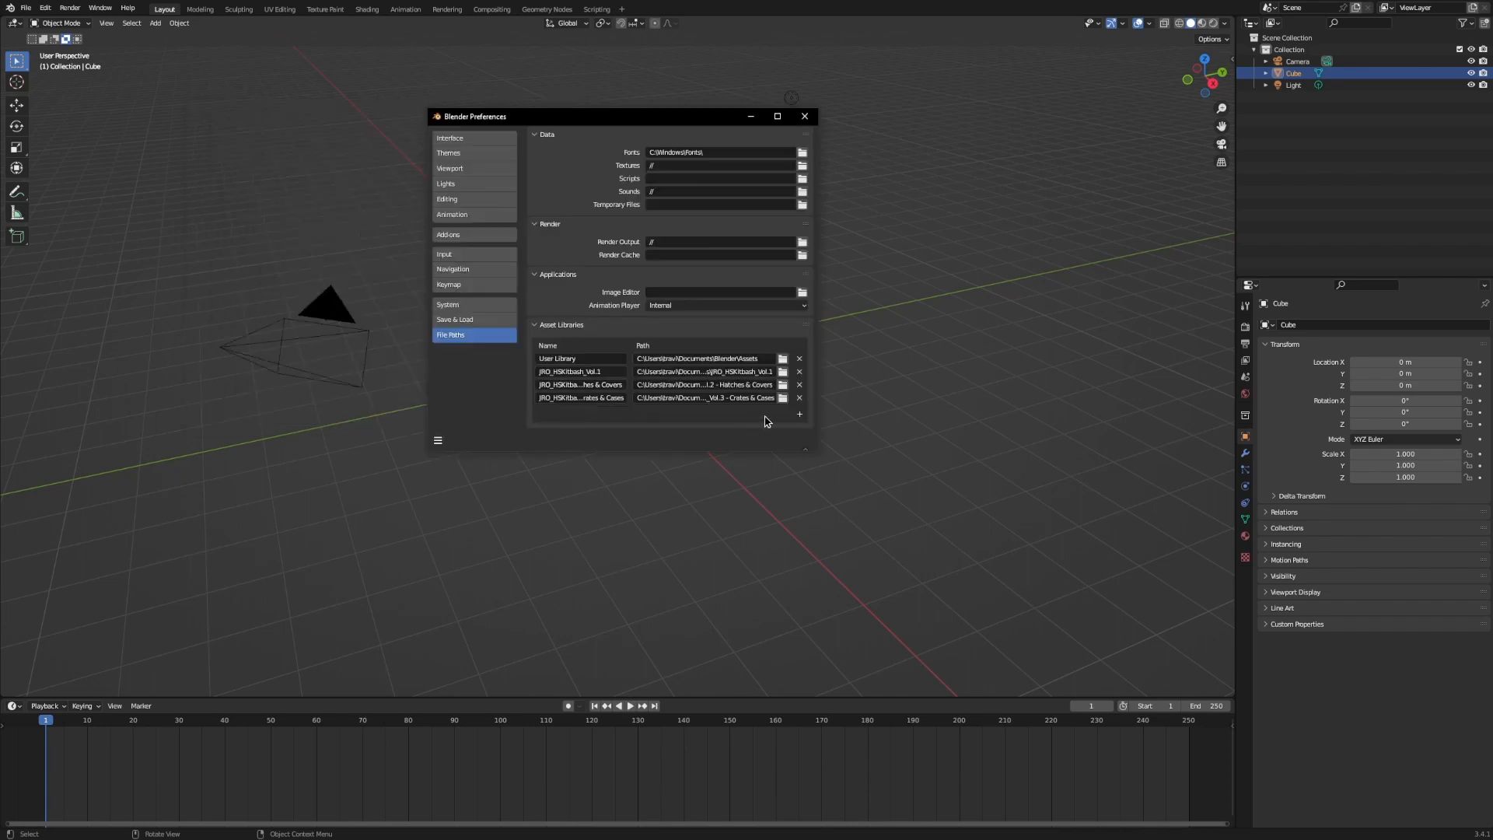
- Save the Blender preferences and move the preferences window over the middle of the viewport
click(439, 440)
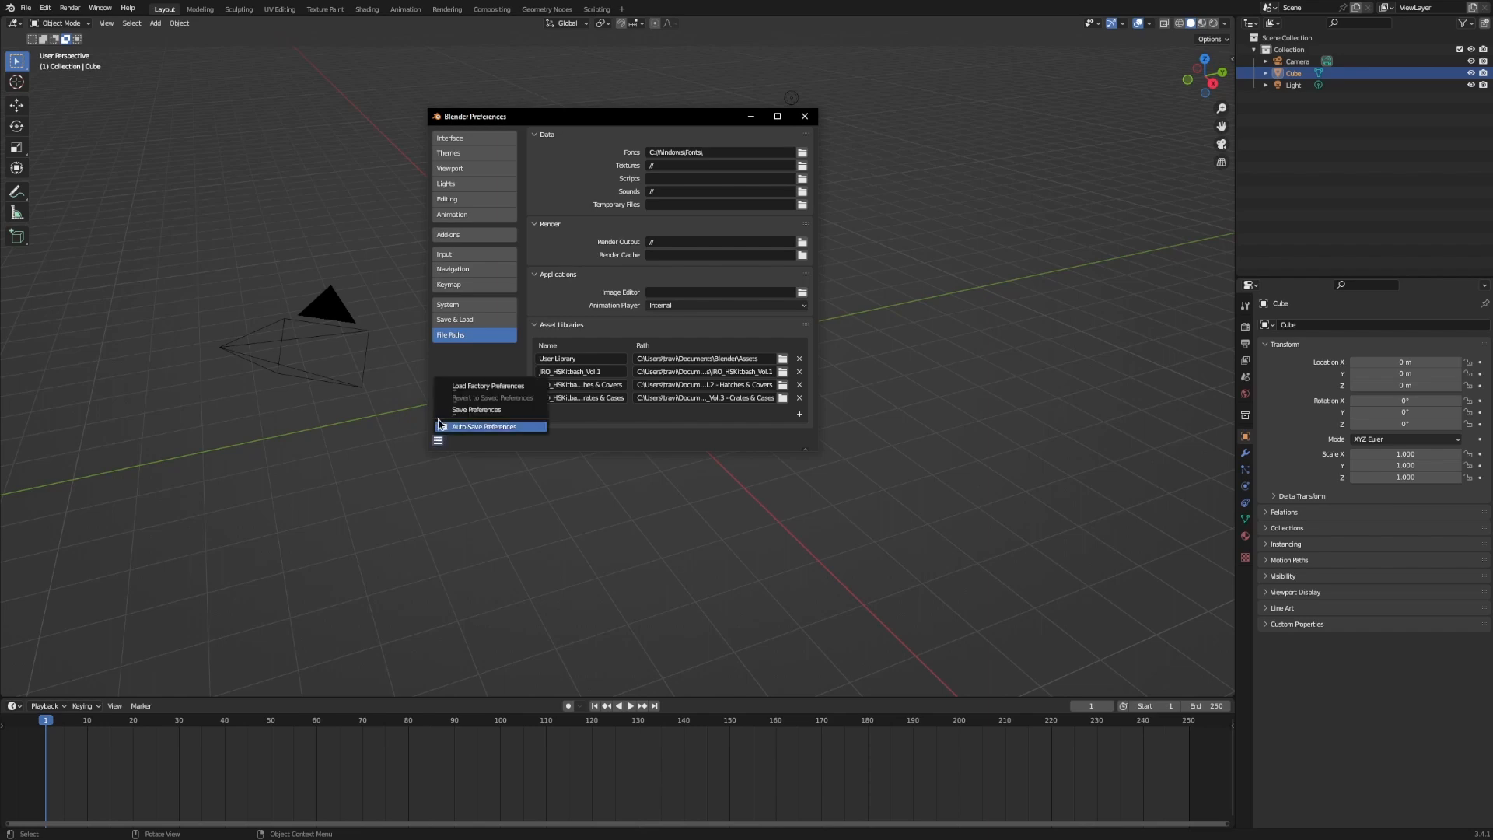
click(449, 409)
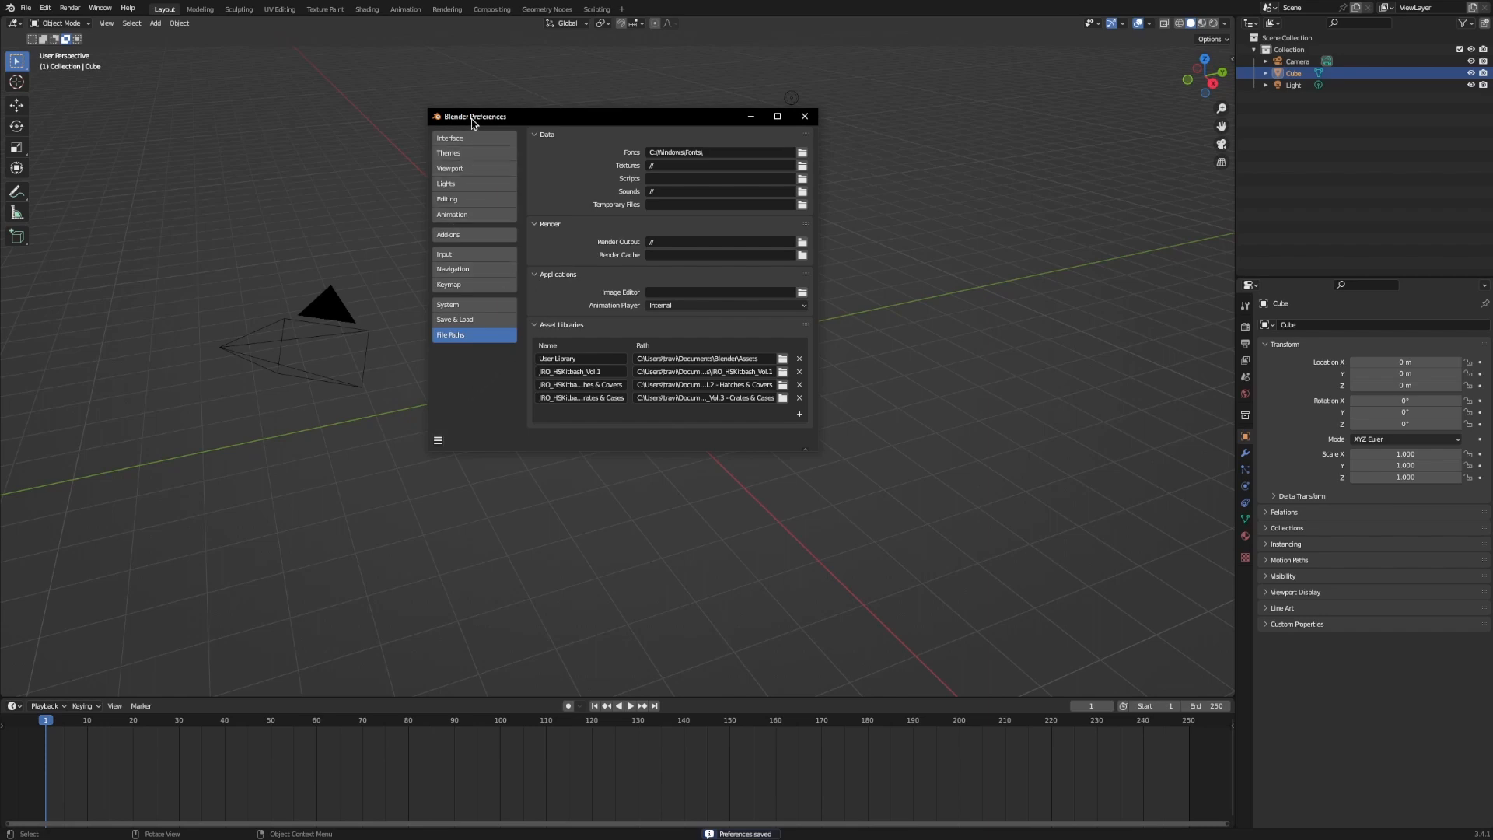
drag(476, 118, 412, 222)
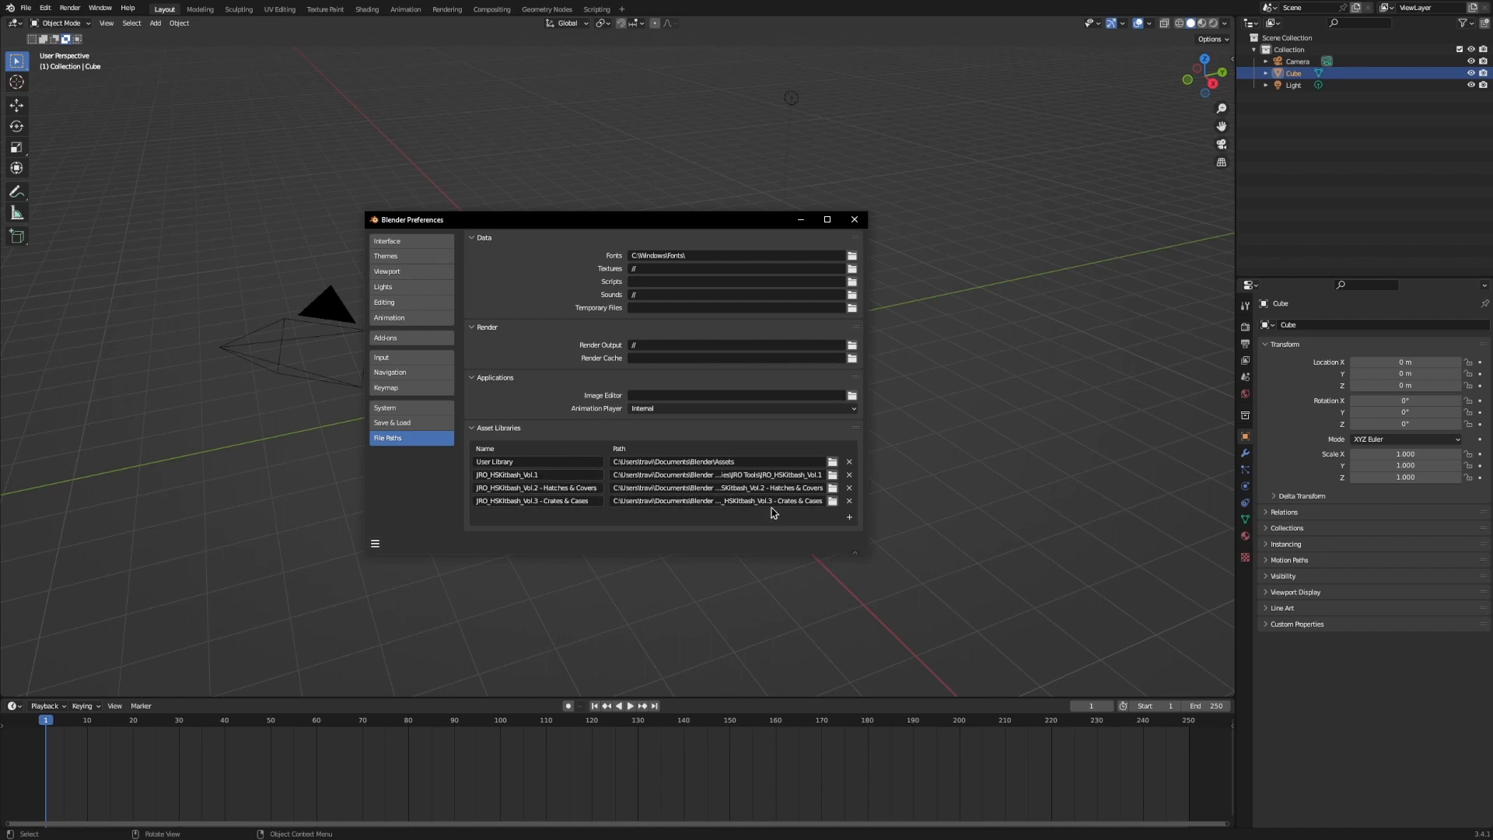
- Widen the Preferences window to give the asset library paths more room
drag(868, 550, 972, 549)
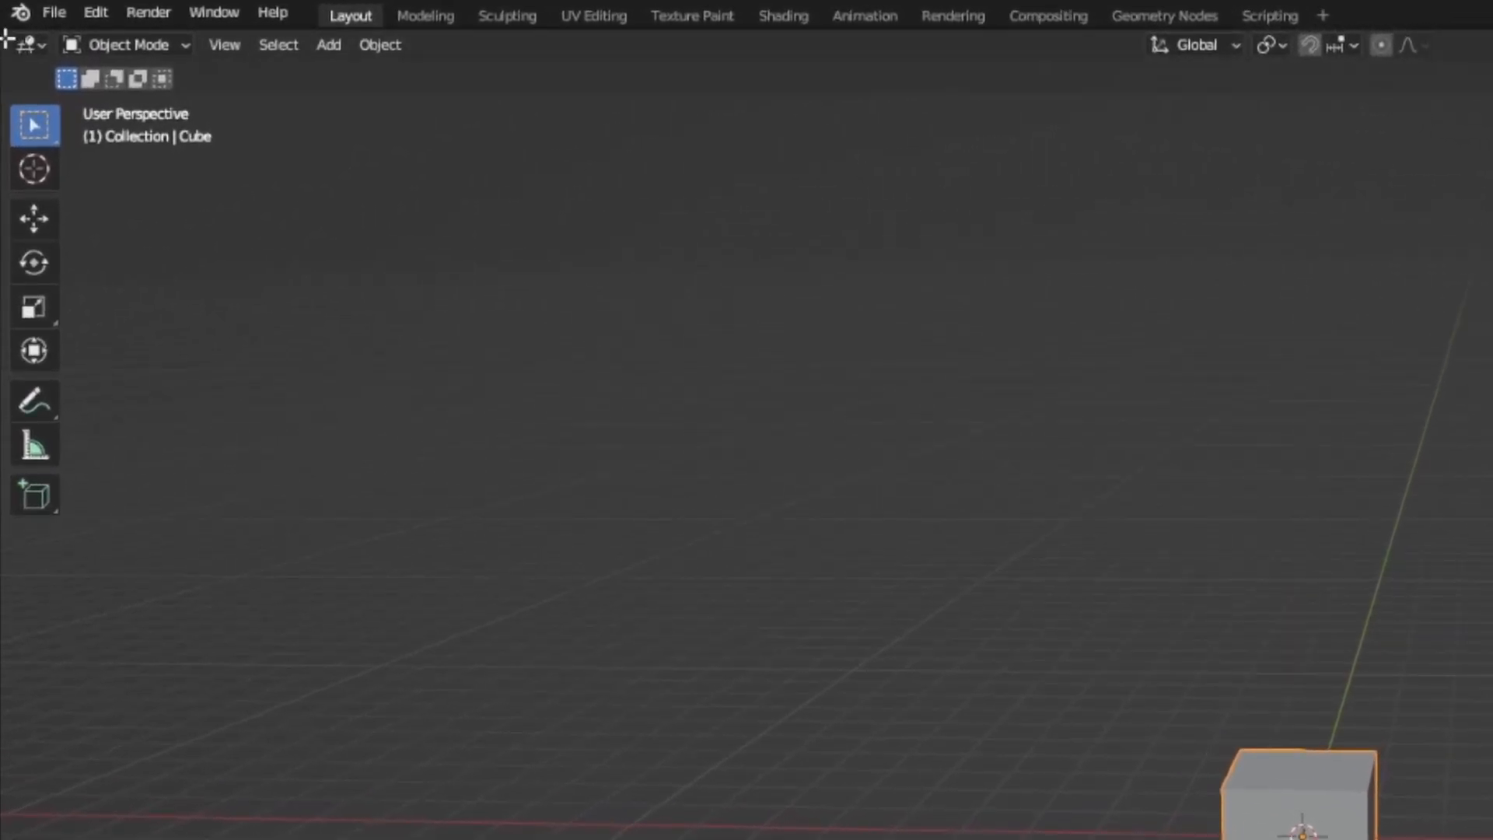
- Split the 3D viewport into two side-by-side areas and merge them back into one
drag(11, 39, 626, 133)
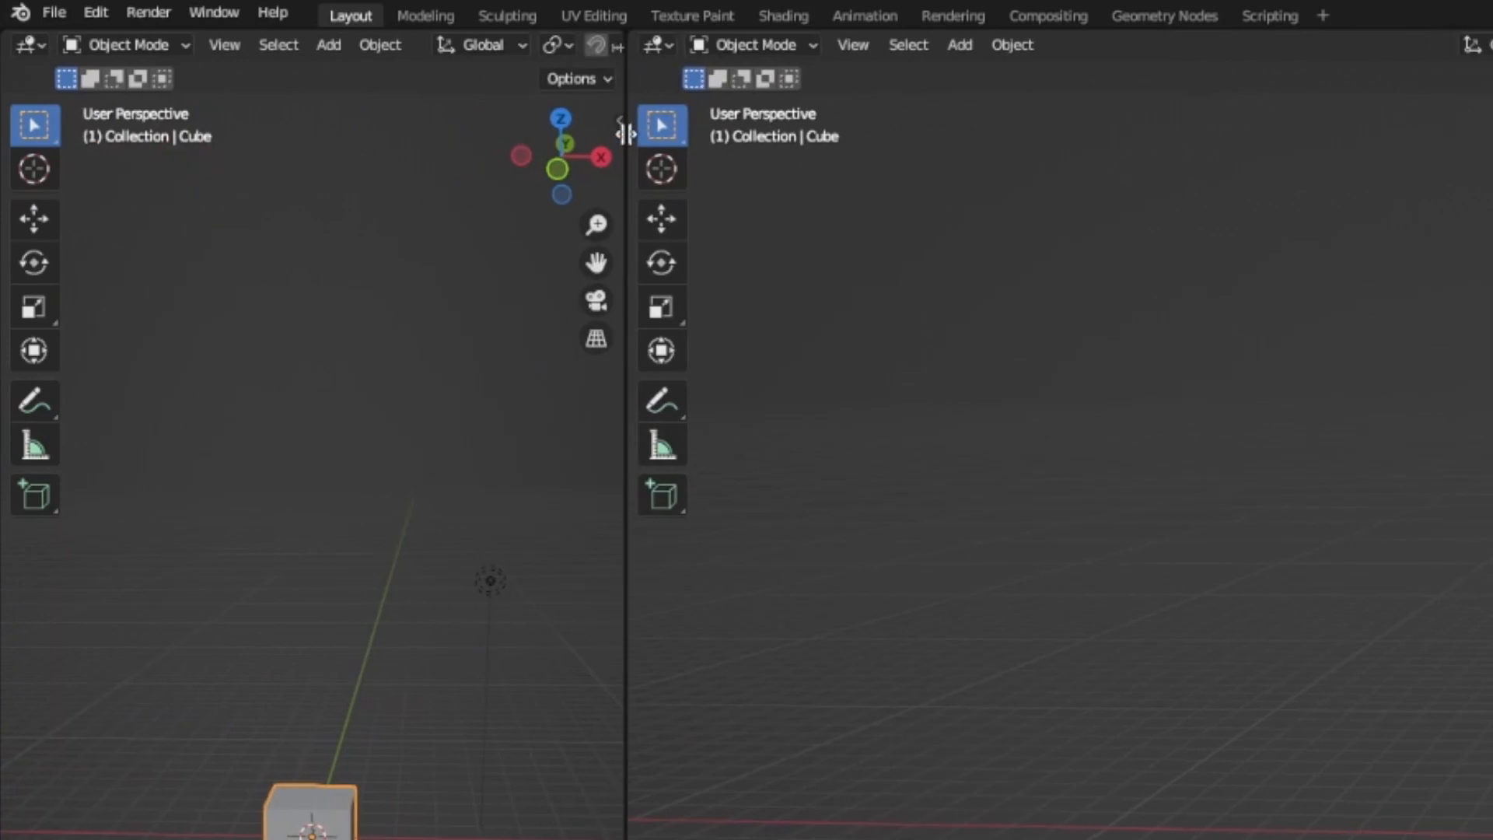
drag(634, 30, 503, 50)
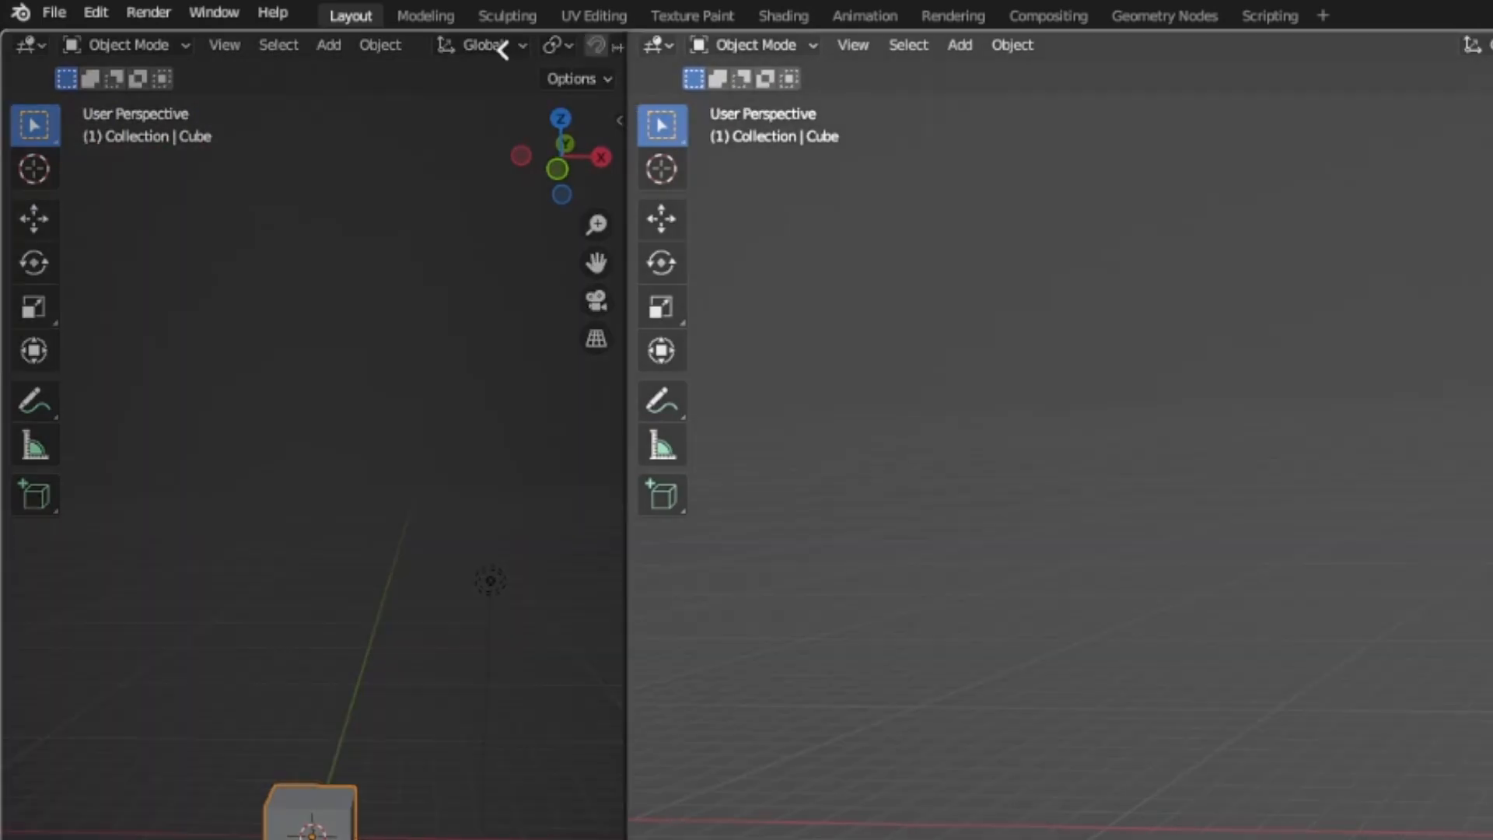
key(Escape)
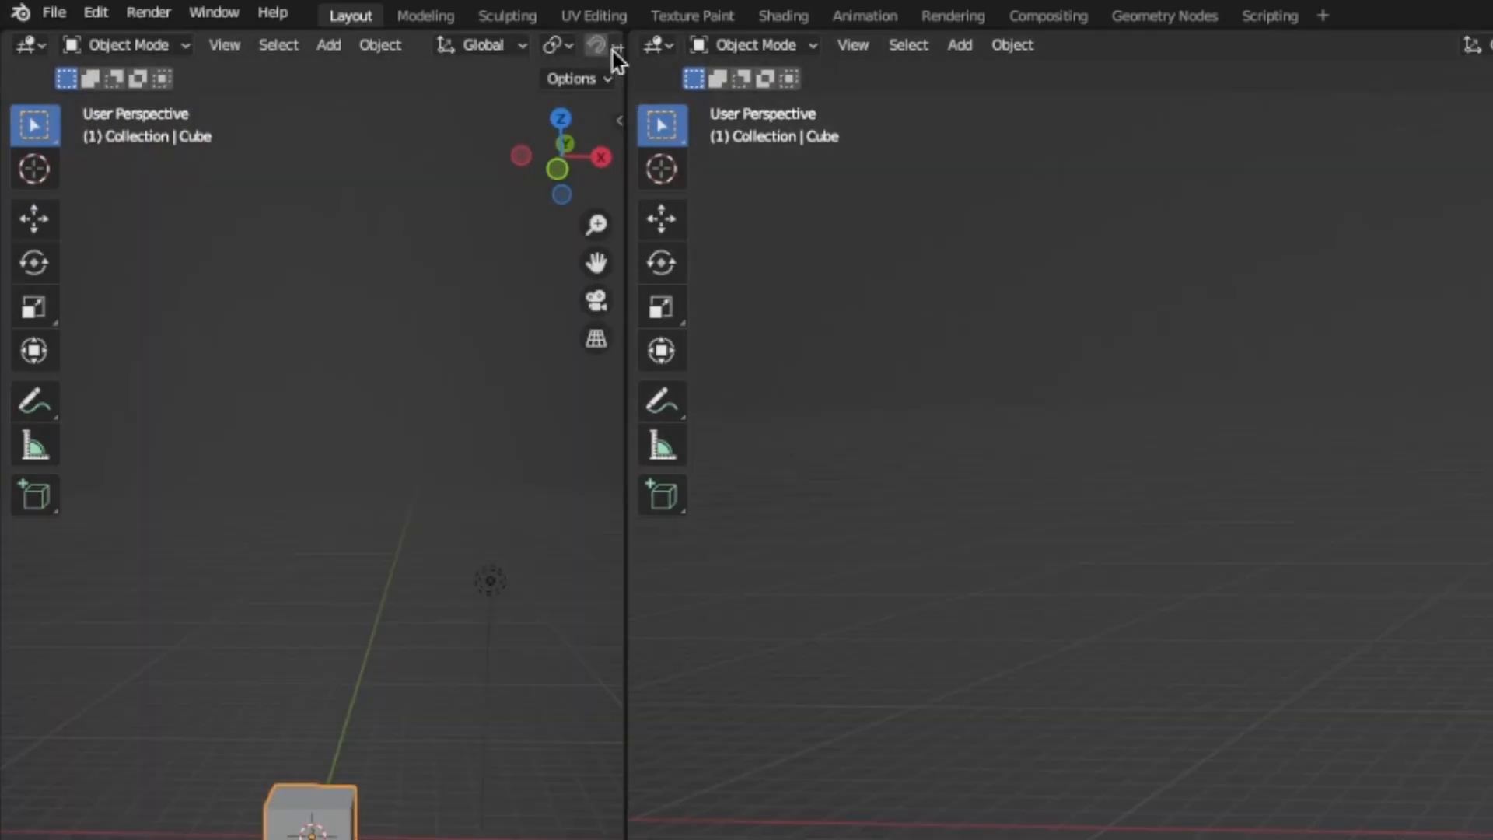
drag(630, 35, 350, 78)
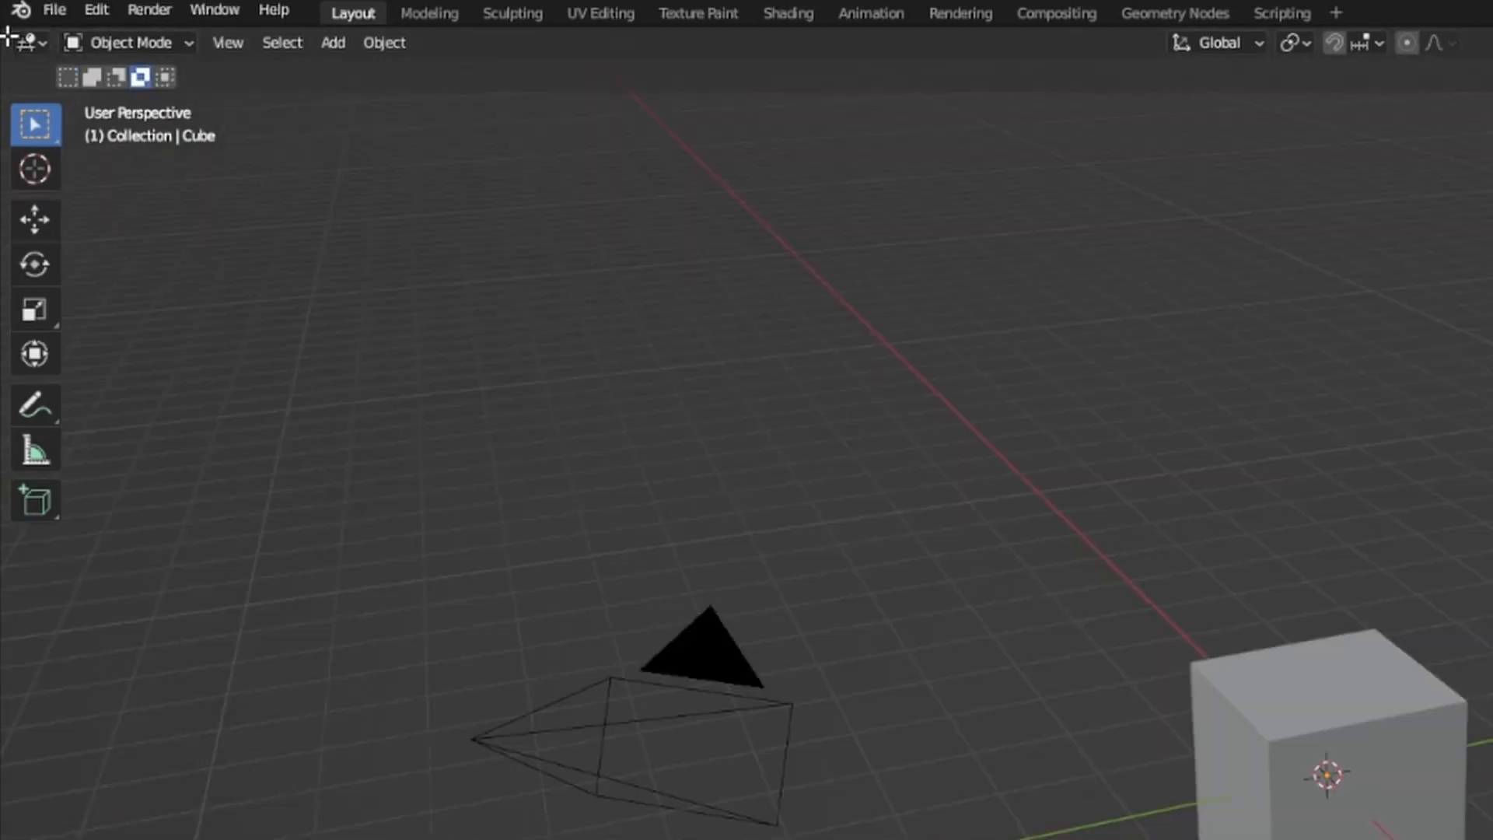
- Split a narrow area off the 3D viewport and turn it into an Asset Browser
drag(7, 36, 335, 52)
click(28, 42)
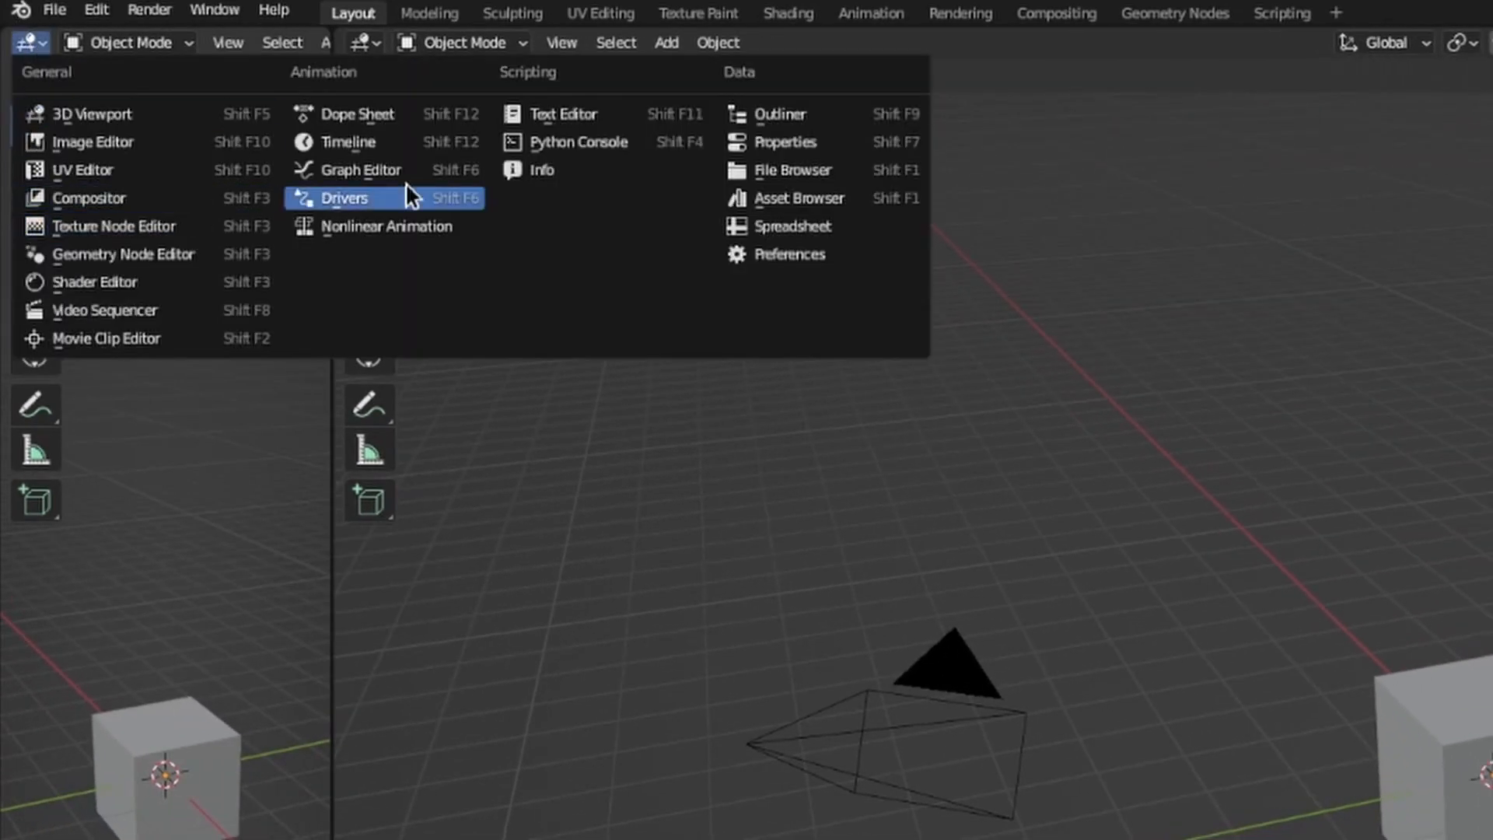
click(762, 194)
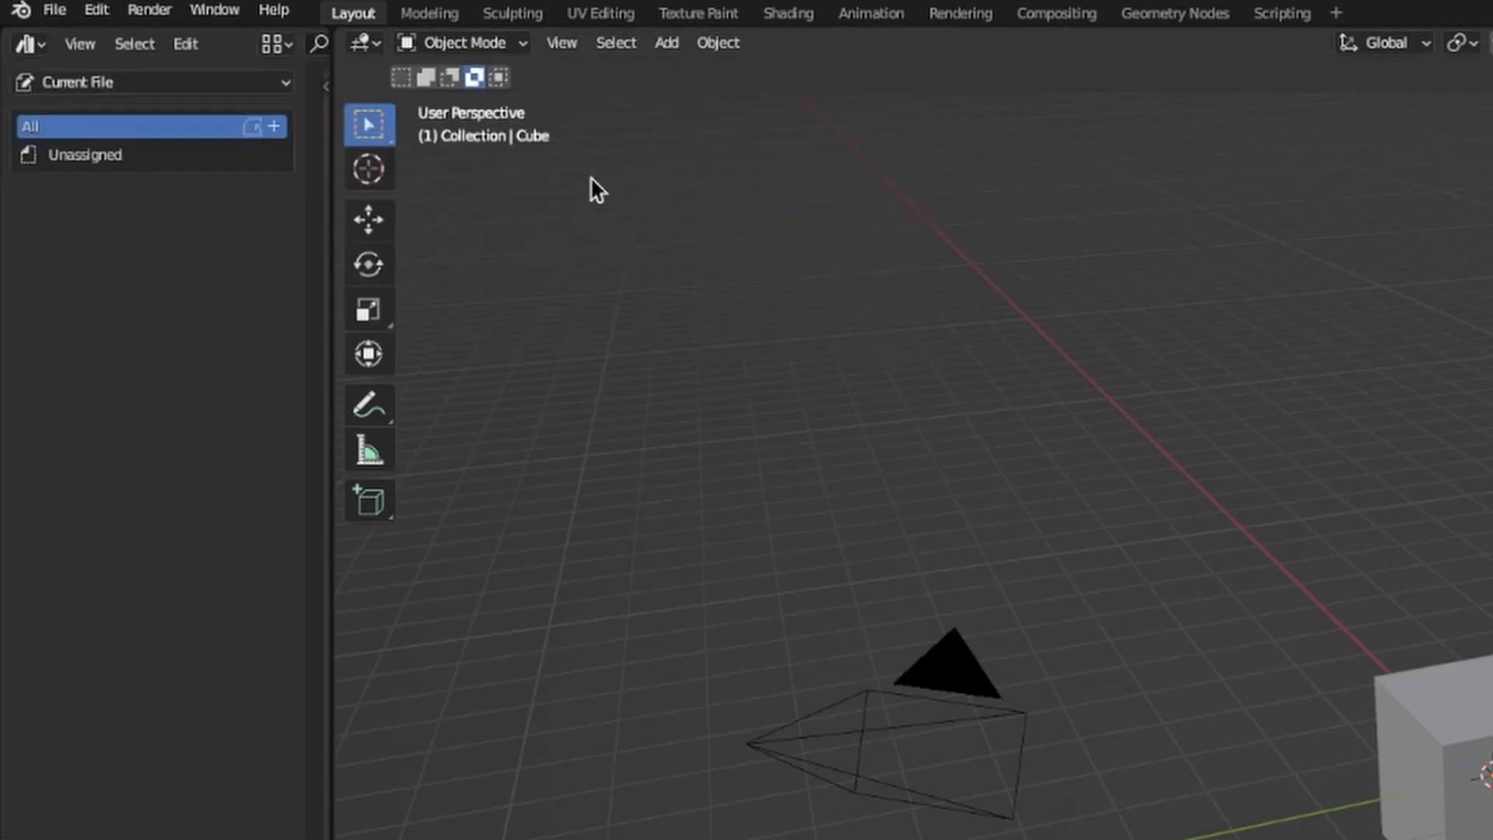
- Load the JRO_HSKitbash_Vol.1 library in the Asset Browser, widen the browser area and narrow its catalog list
click(155, 82)
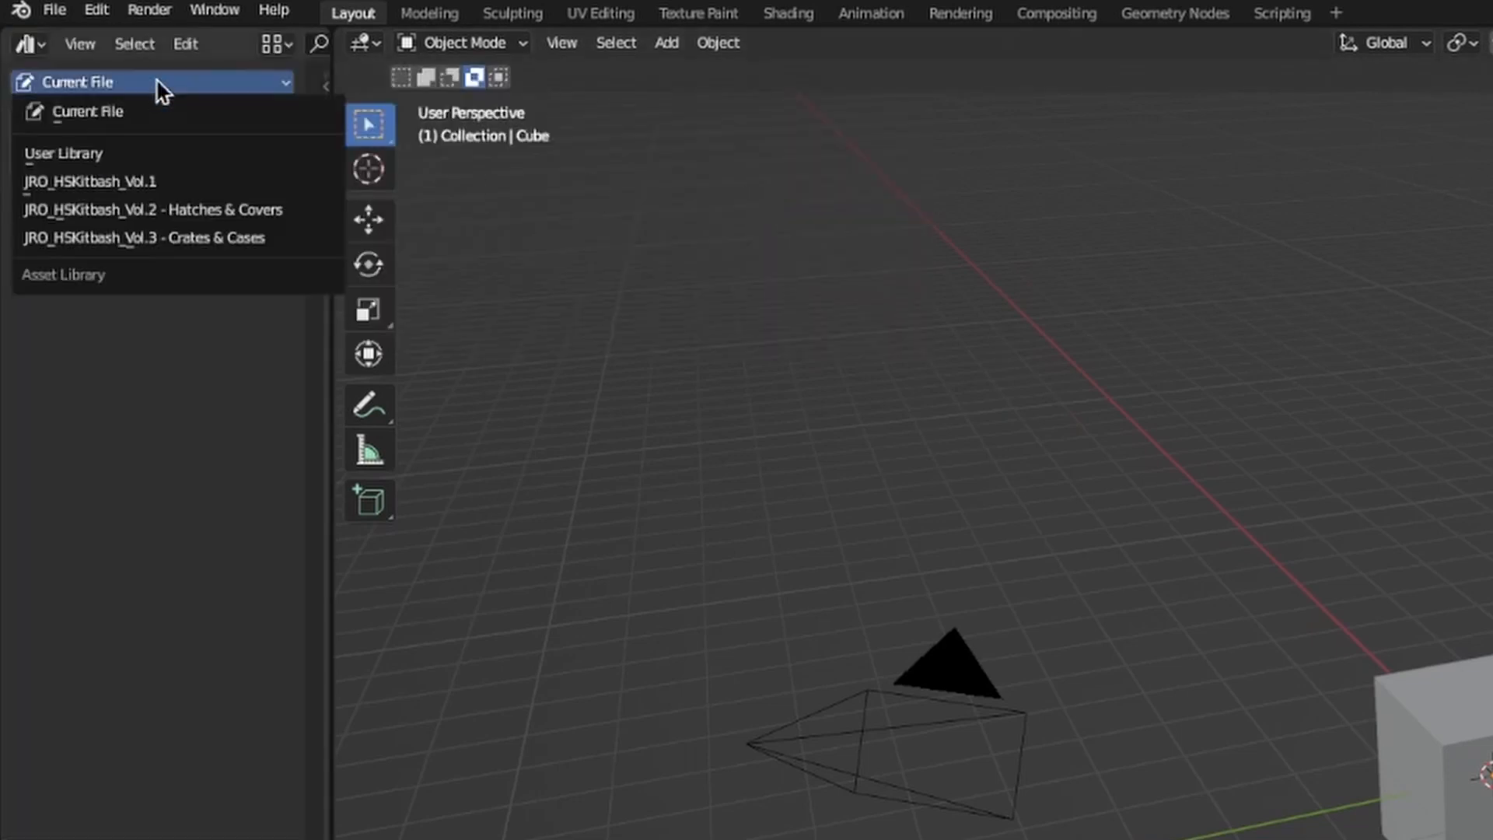
click(178, 184)
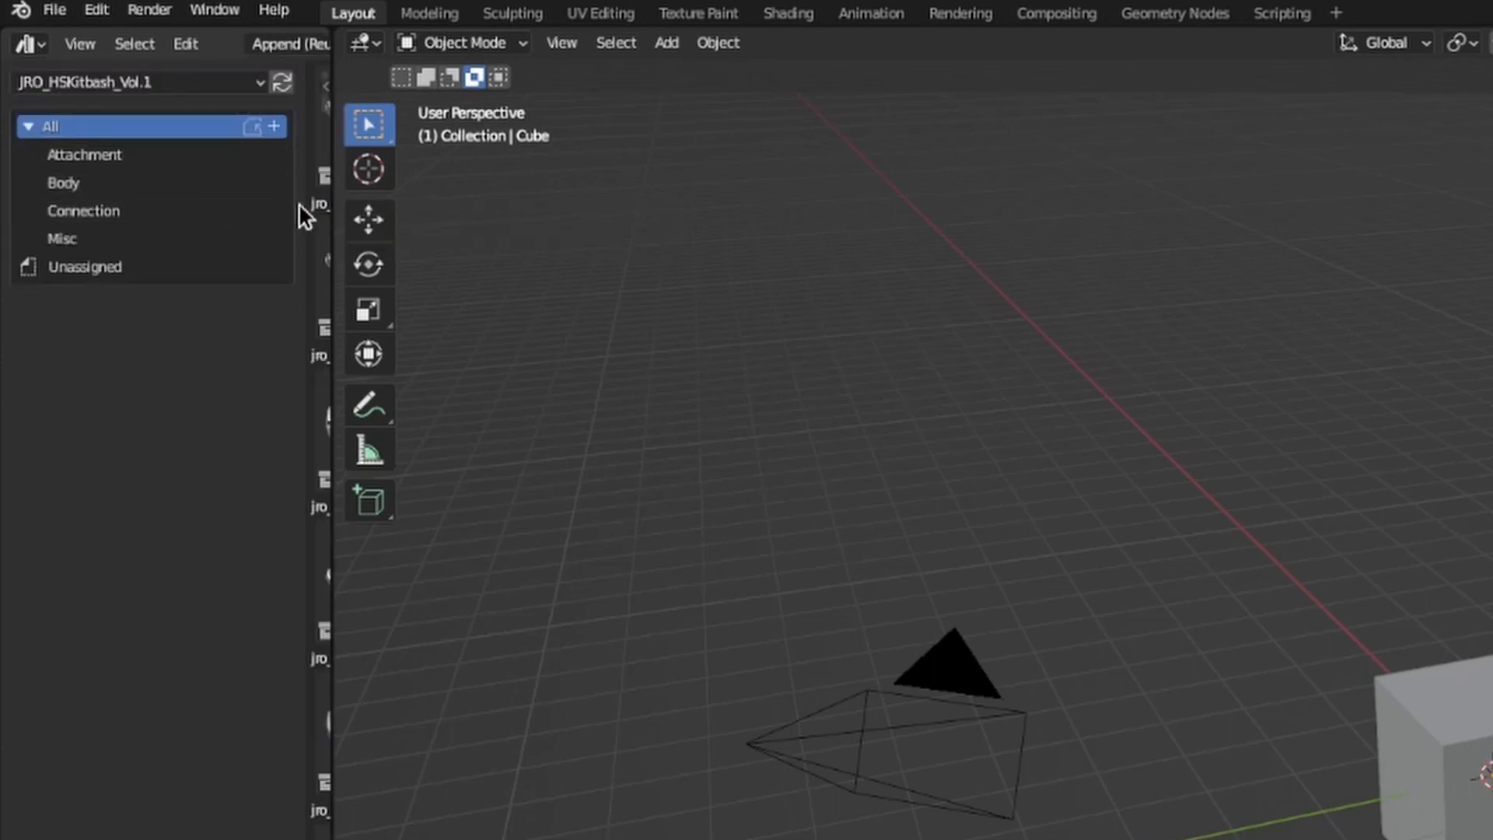
drag(337, 203, 841, 233)
drag(302, 249, 199, 253)
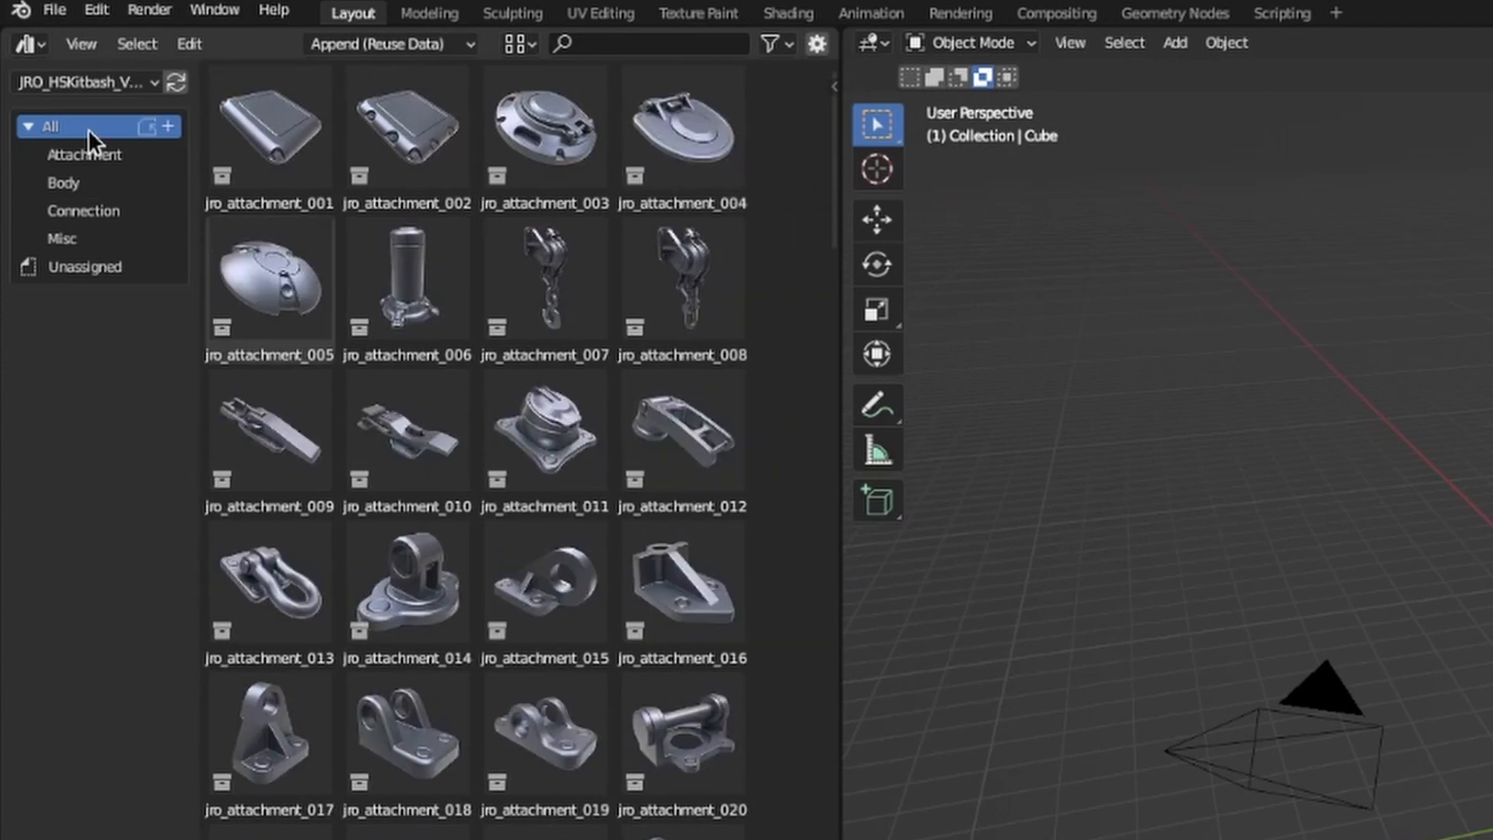
- Look through the Attachment, Body, Connection and Misc catalogs of JRO_HSKitbash_Vol.1
click(85, 154)
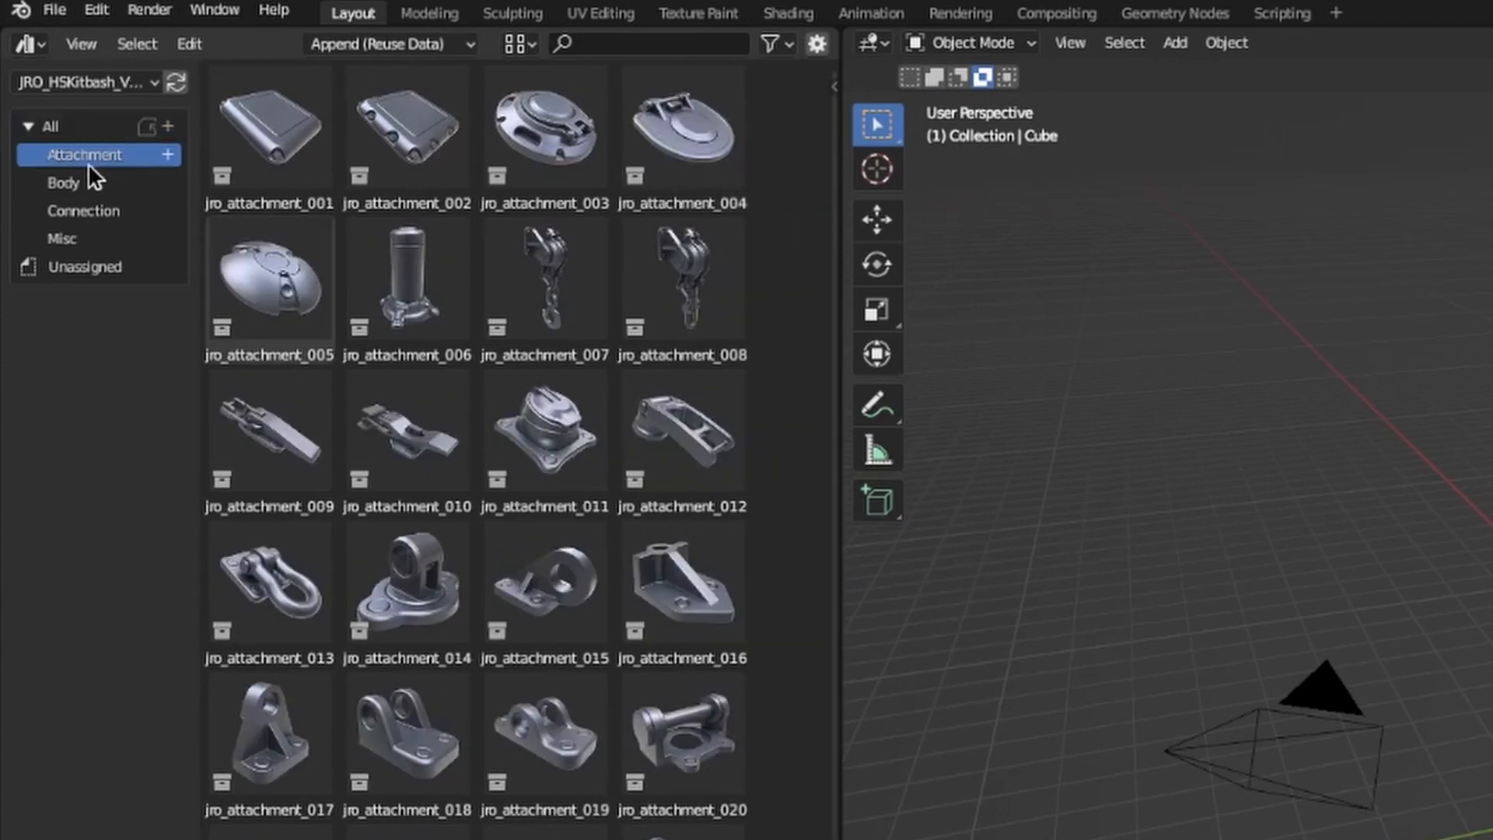
click(90, 182)
click(92, 210)
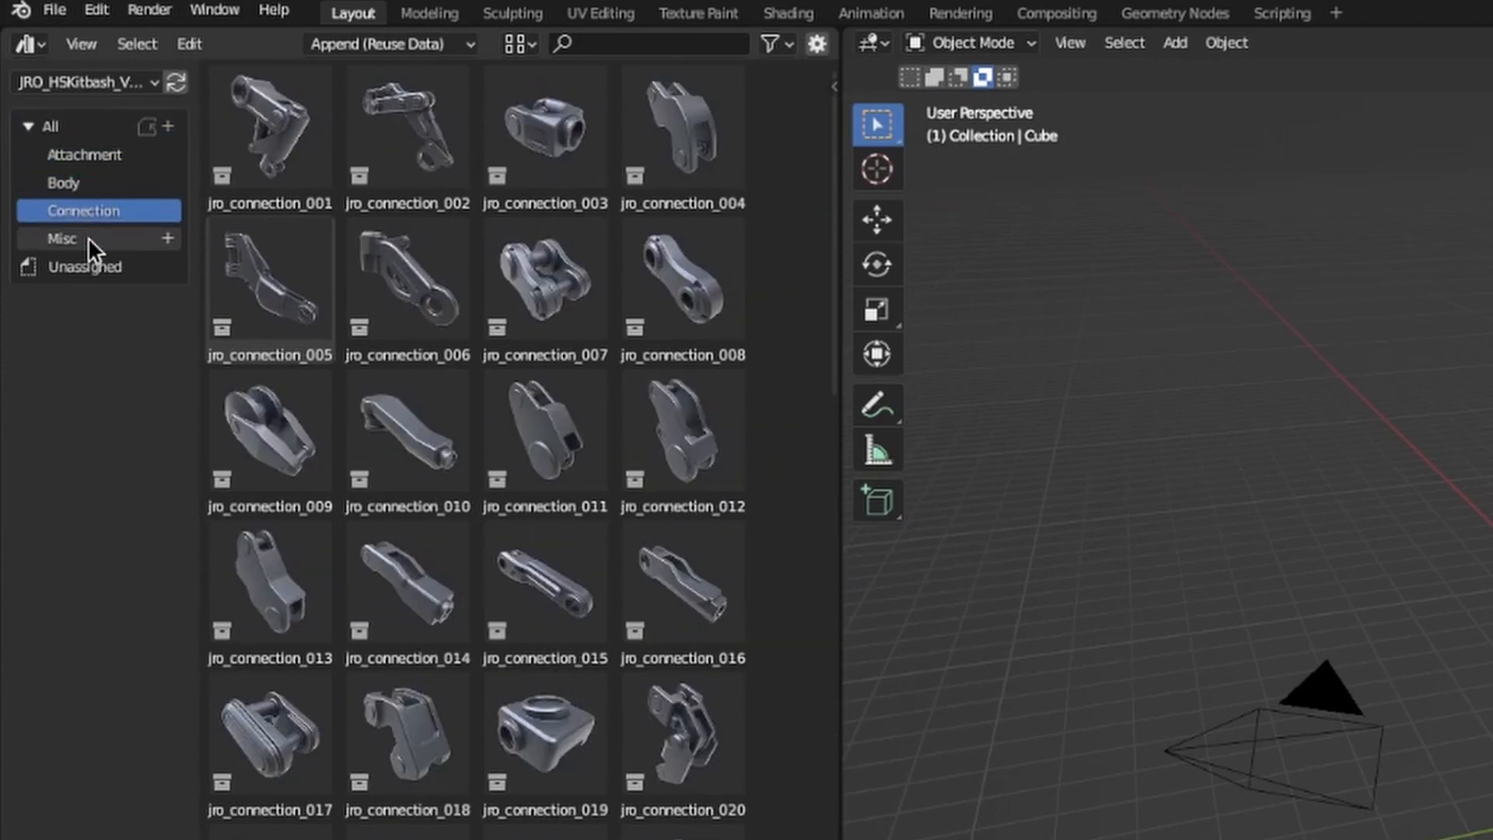
click(87, 237)
- Browse the Hatches & Covers catalog of JRO_HSKitbash_Vol.2 and the first catalog of JRO_HSKitbash_Vol.3 - Crates & Cases
click(88, 82)
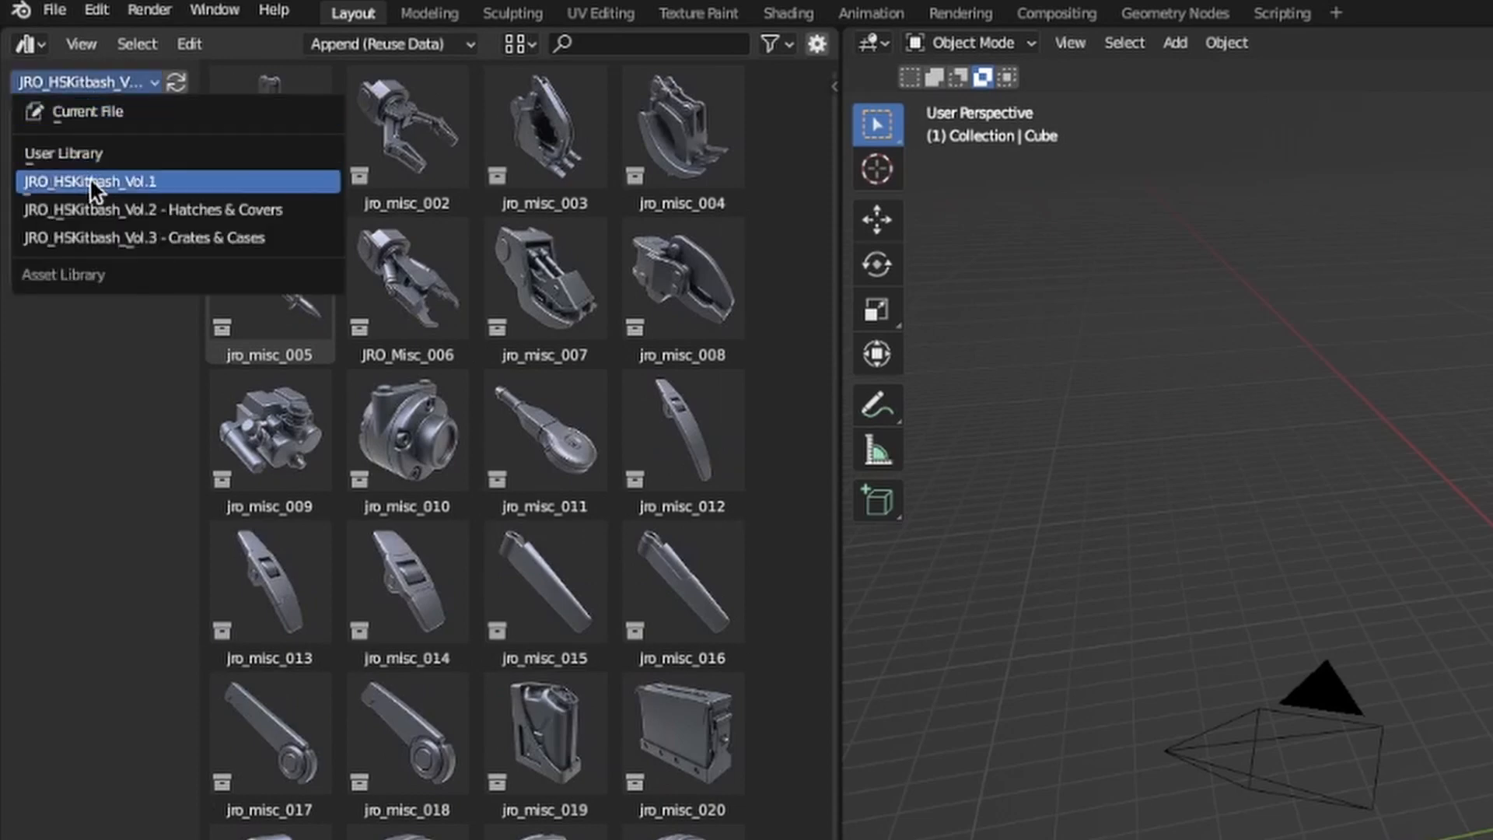
click(98, 207)
click(100, 154)
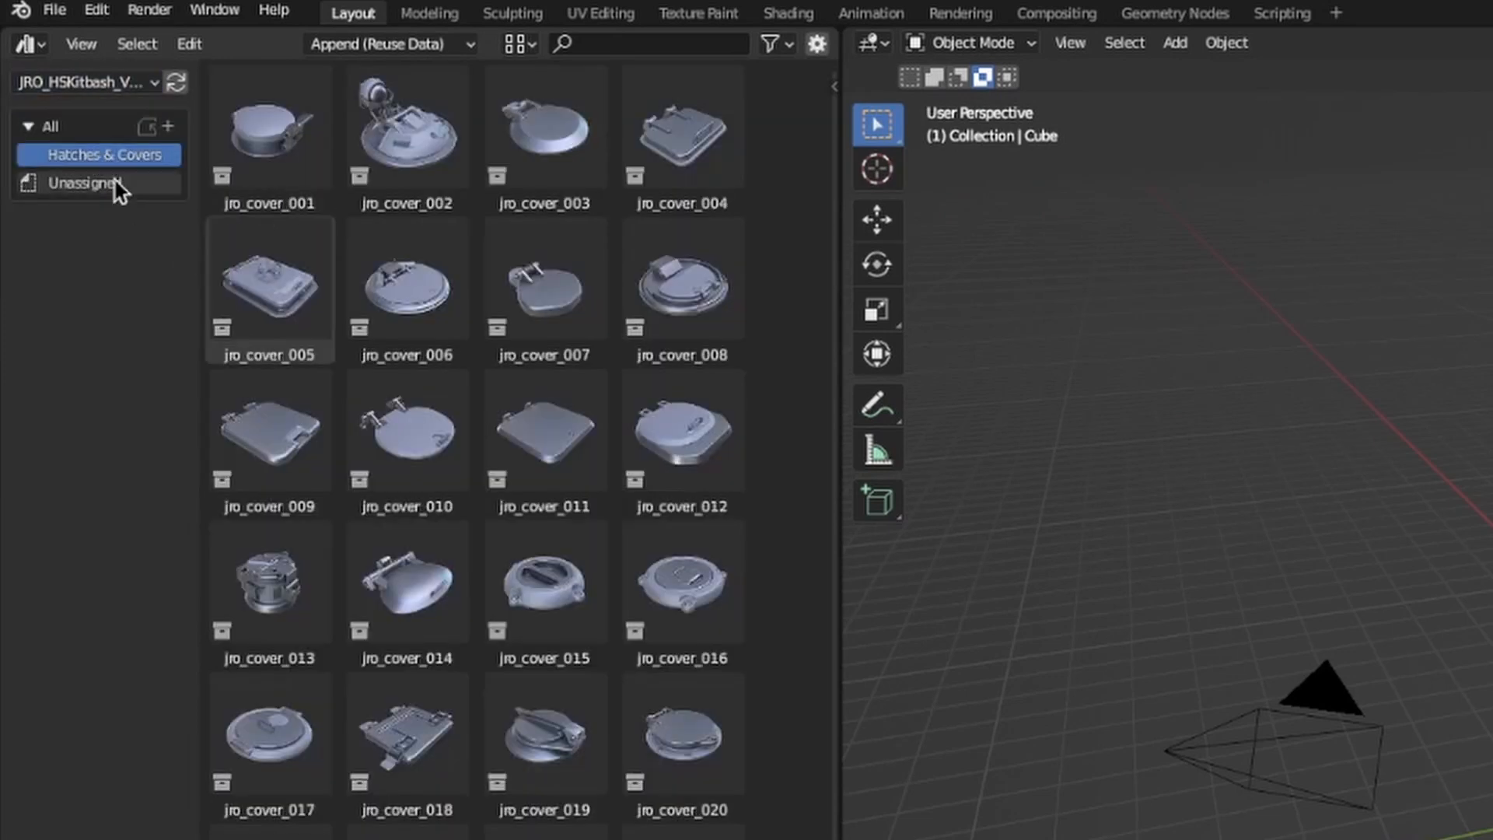
click(80, 81)
click(105, 238)
click(97, 155)
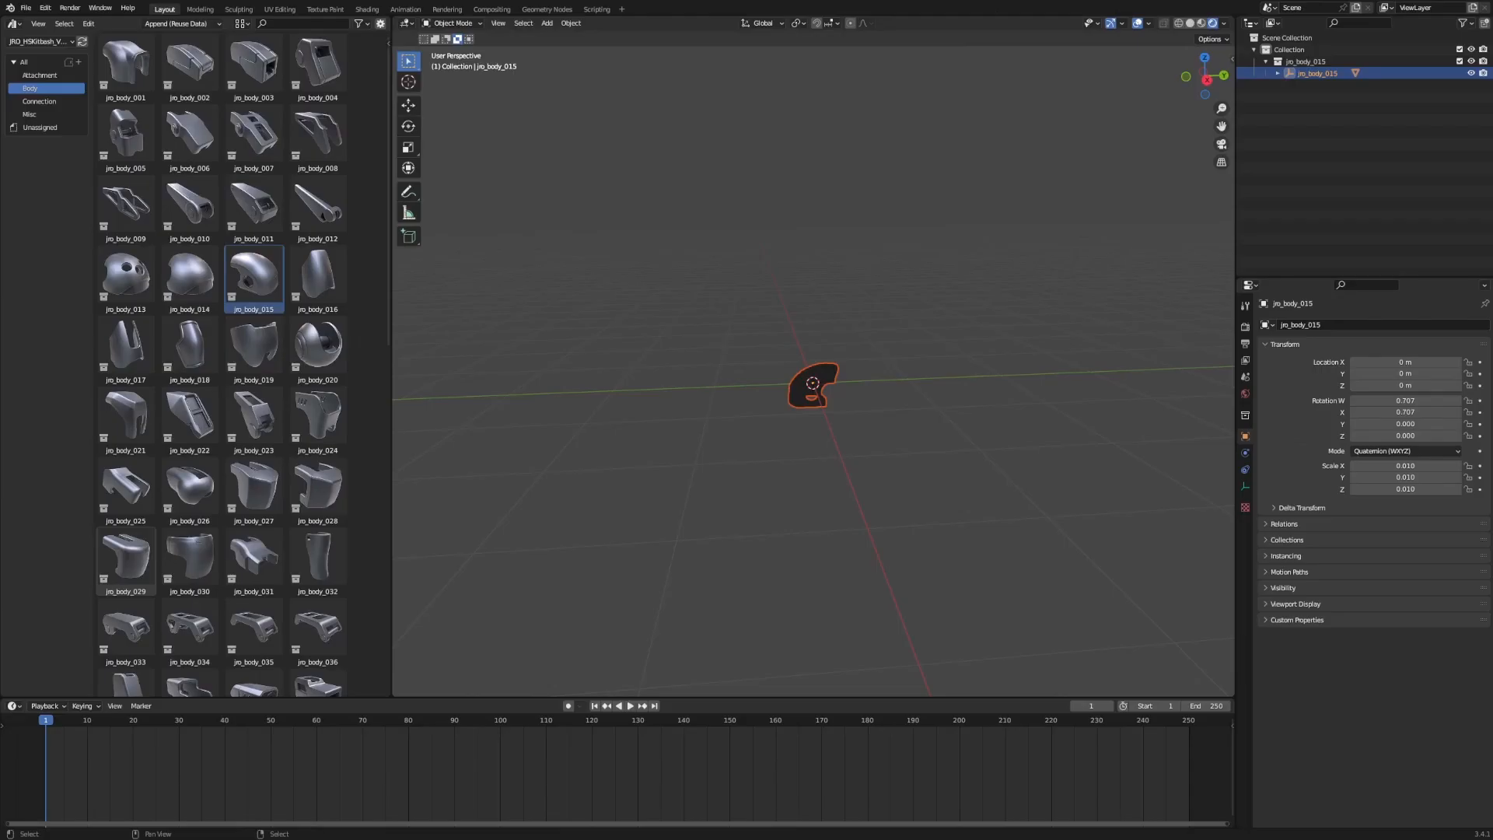
- Add the jro_body_015 asset and a second kitbash part from the library to the scene
drag(262, 283, 833, 372)
drag(323, 206, 969, 315)
middle_drag(970, 315, 465, 371)
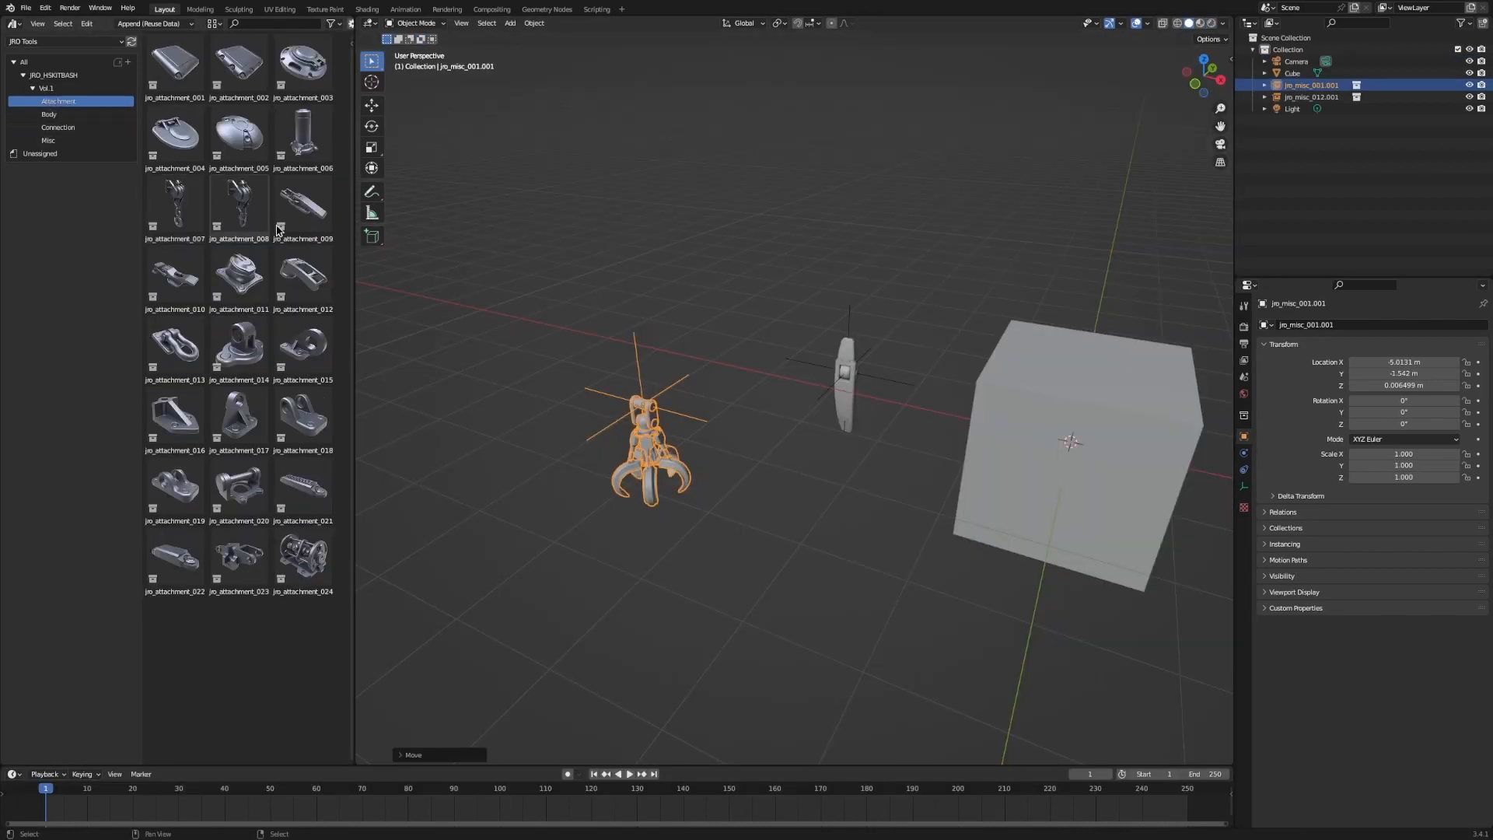
- Inspect the placed kitbash parts in the right and front orthographic views
scroll(679, 324, up, 2)
scroll(736, 307, down, 1)
key(KP_3)
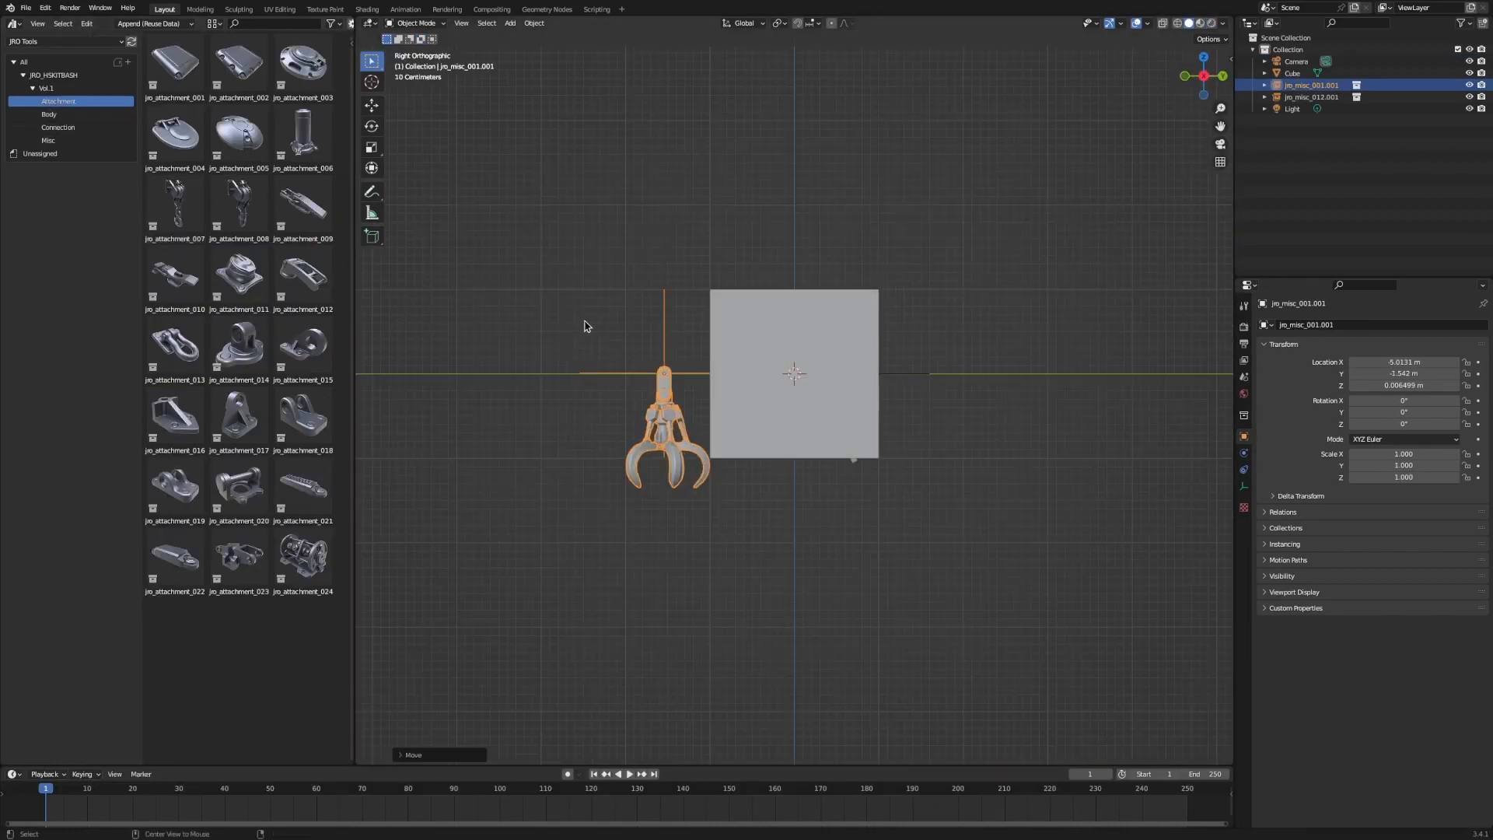
key(KP_1)
shift+middle_drag(684, 401, 637, 426)
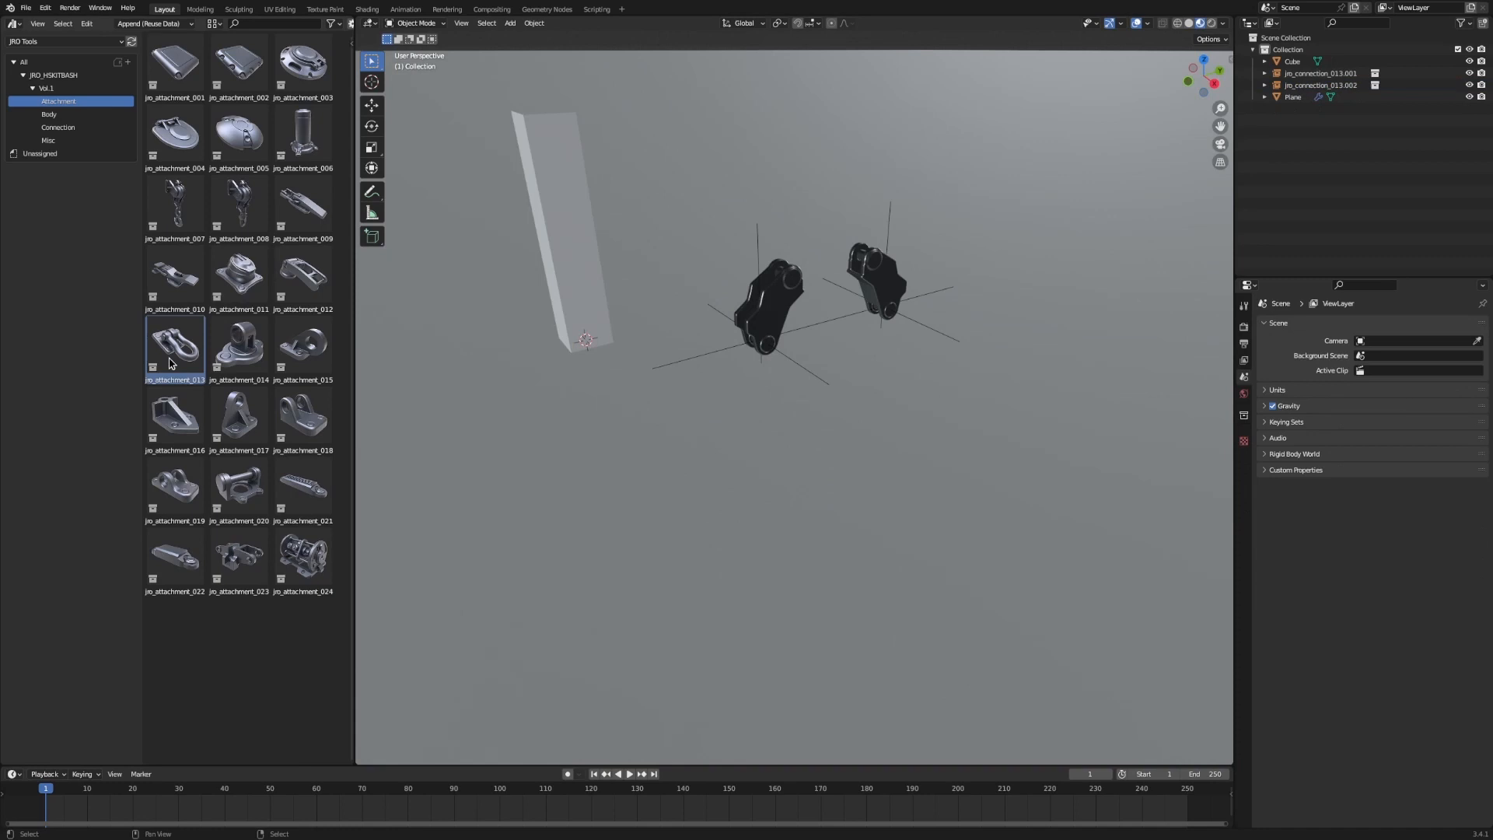
- Place jro_attachment_013 in the scene, move it vertically, and shift it horizontally in front of the two connection parts
drag(175, 346, 652, 449)
key(g)
key(z)
click(690, 353)
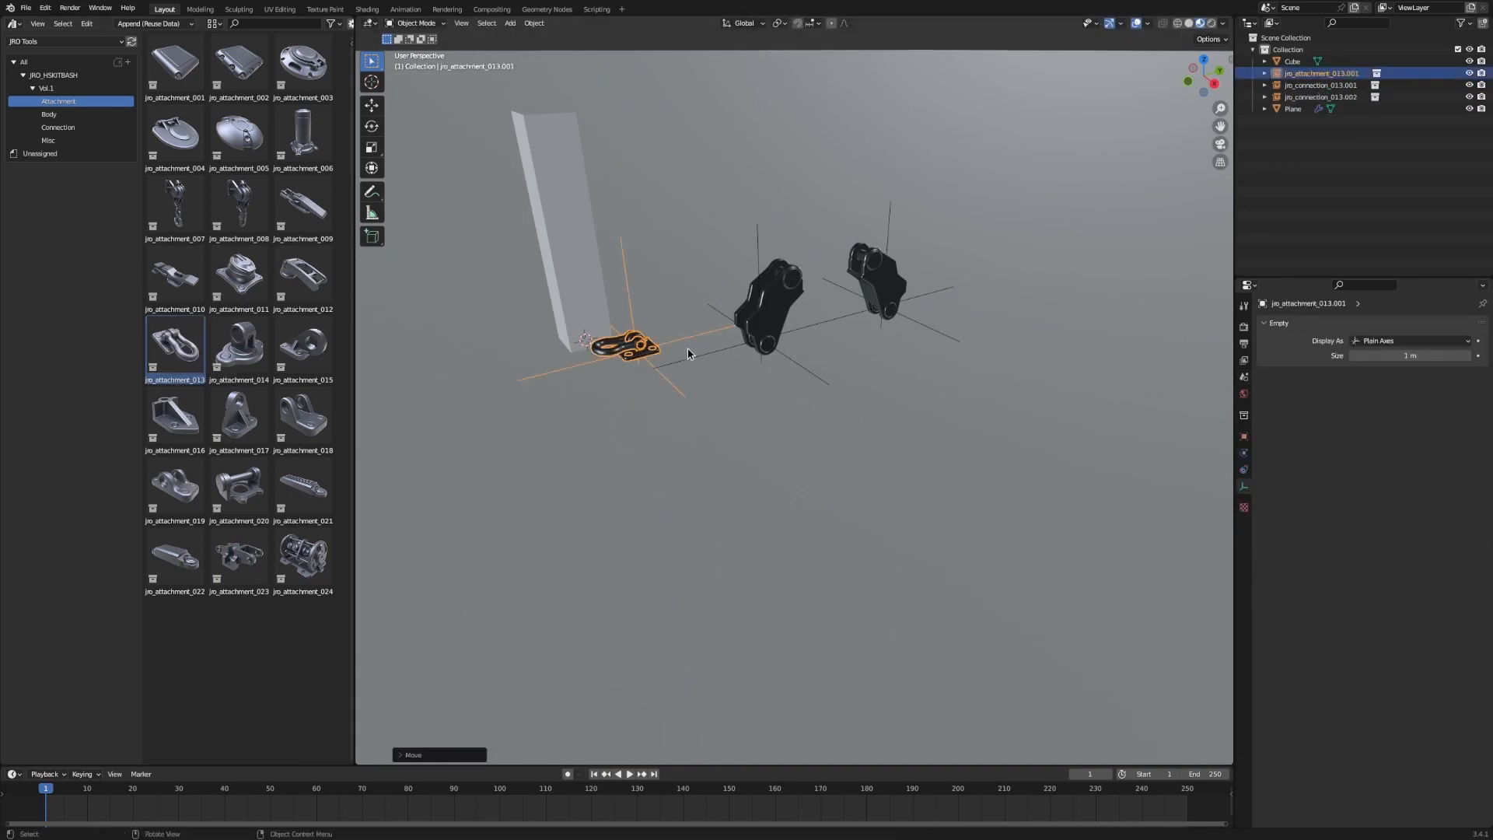
key(g)
key(shift+z)
click(839, 500)
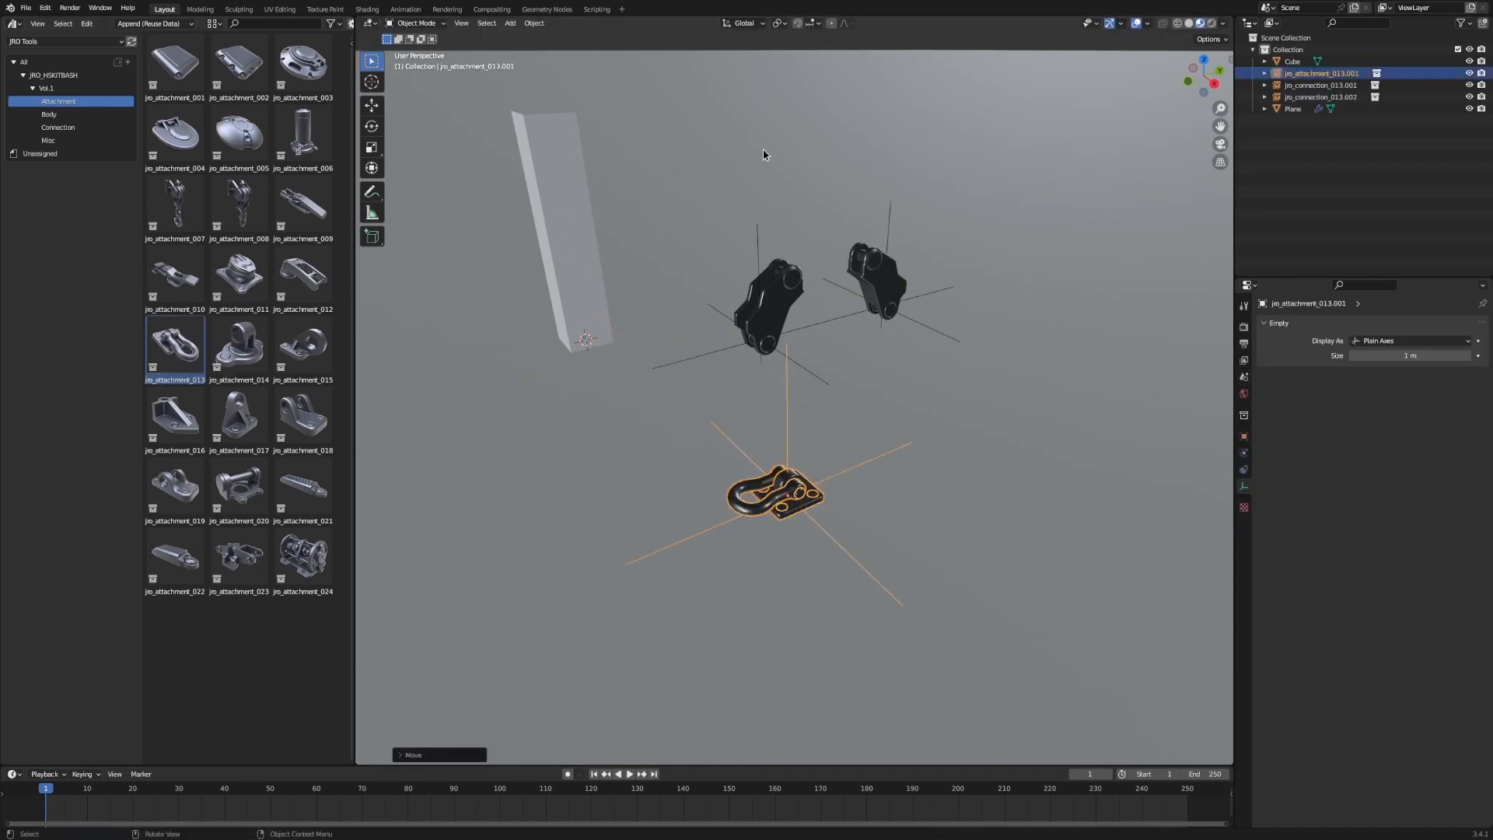
- Select the ground plane and set snapping to Face Project with Align Rotation to Target
click(814, 24)
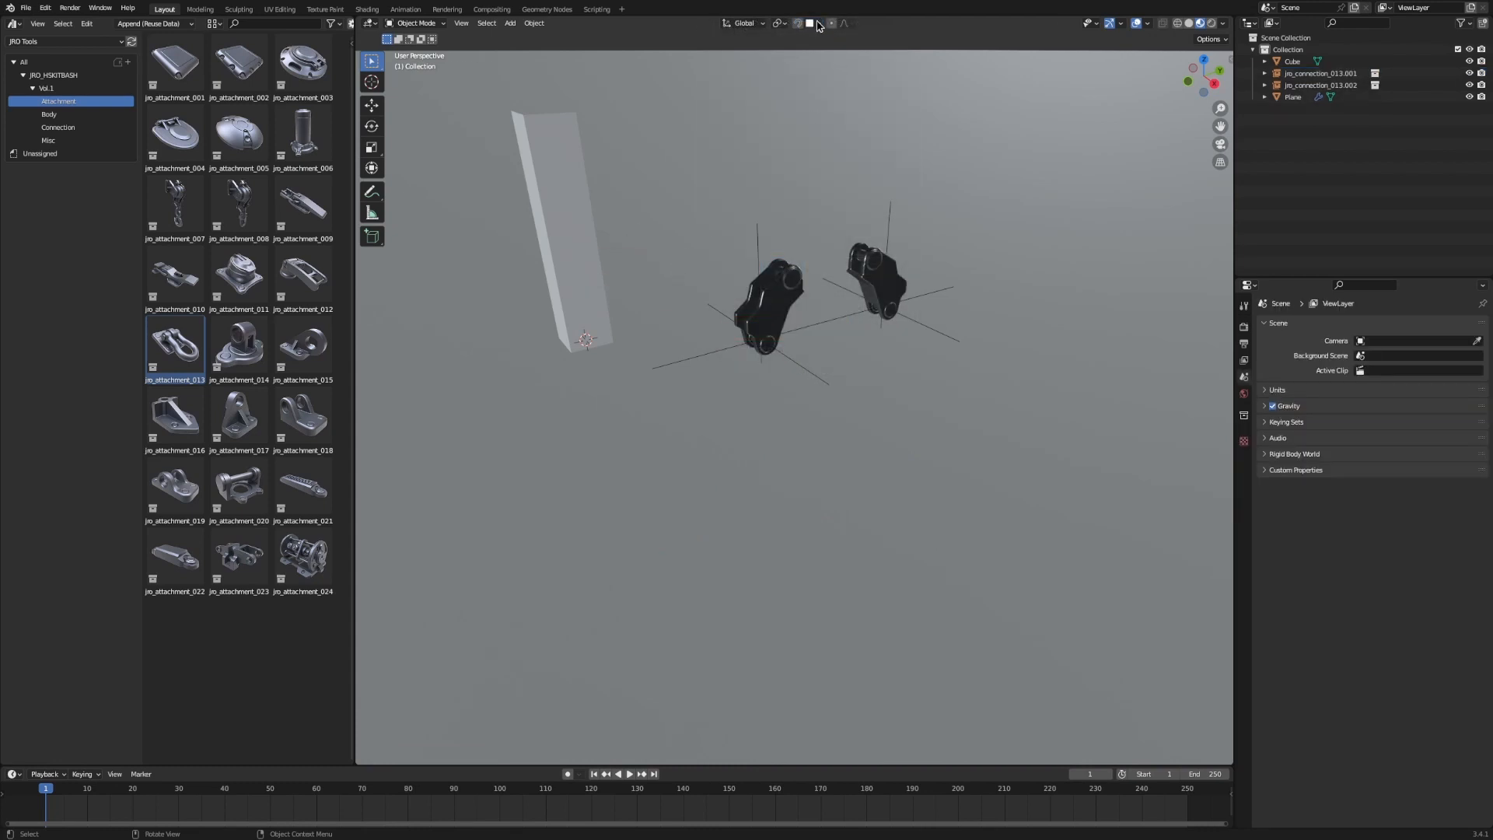
click(815, 25)
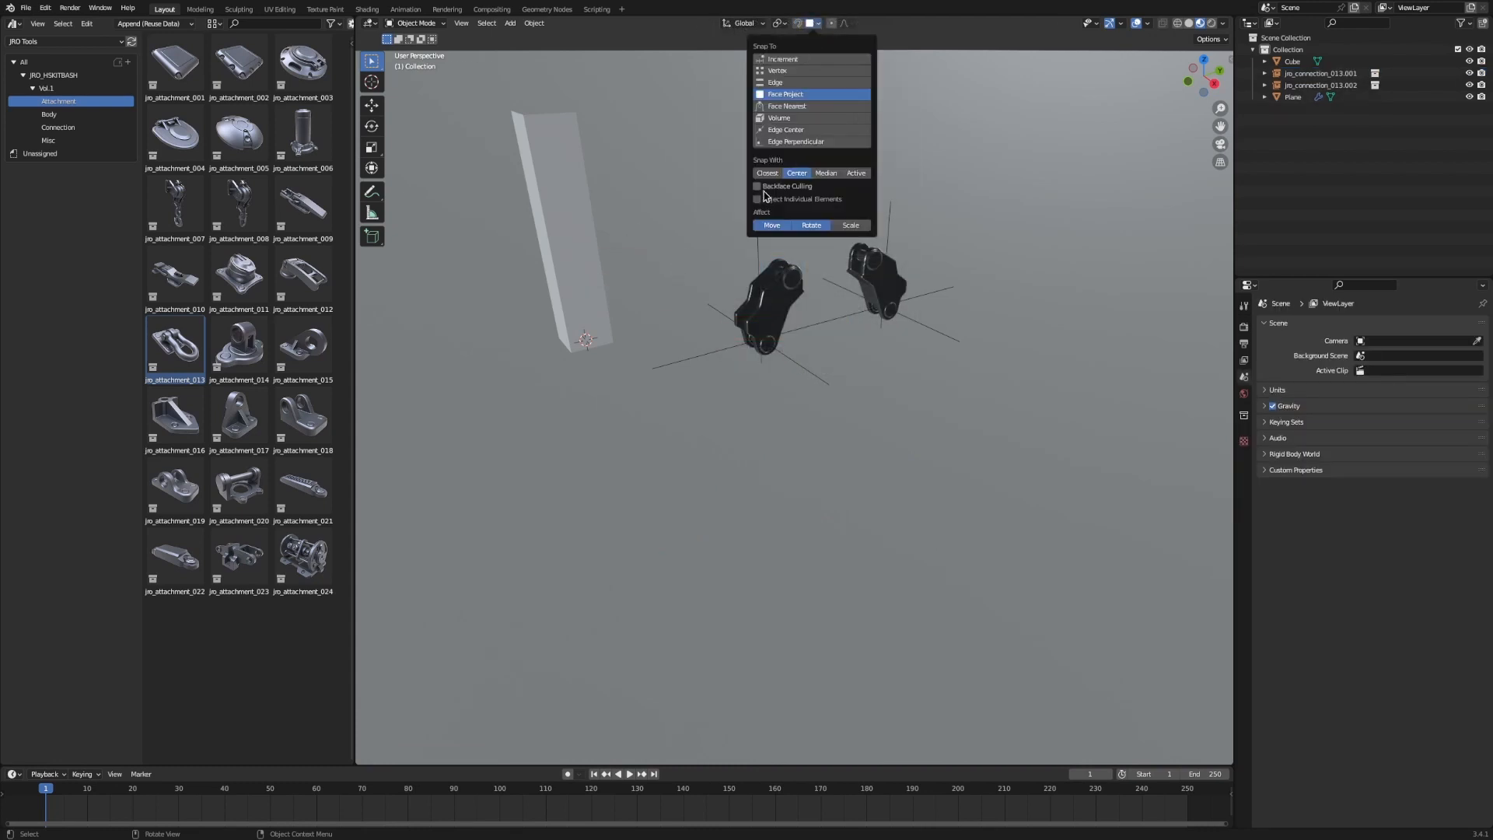
click(758, 252)
click(810, 28)
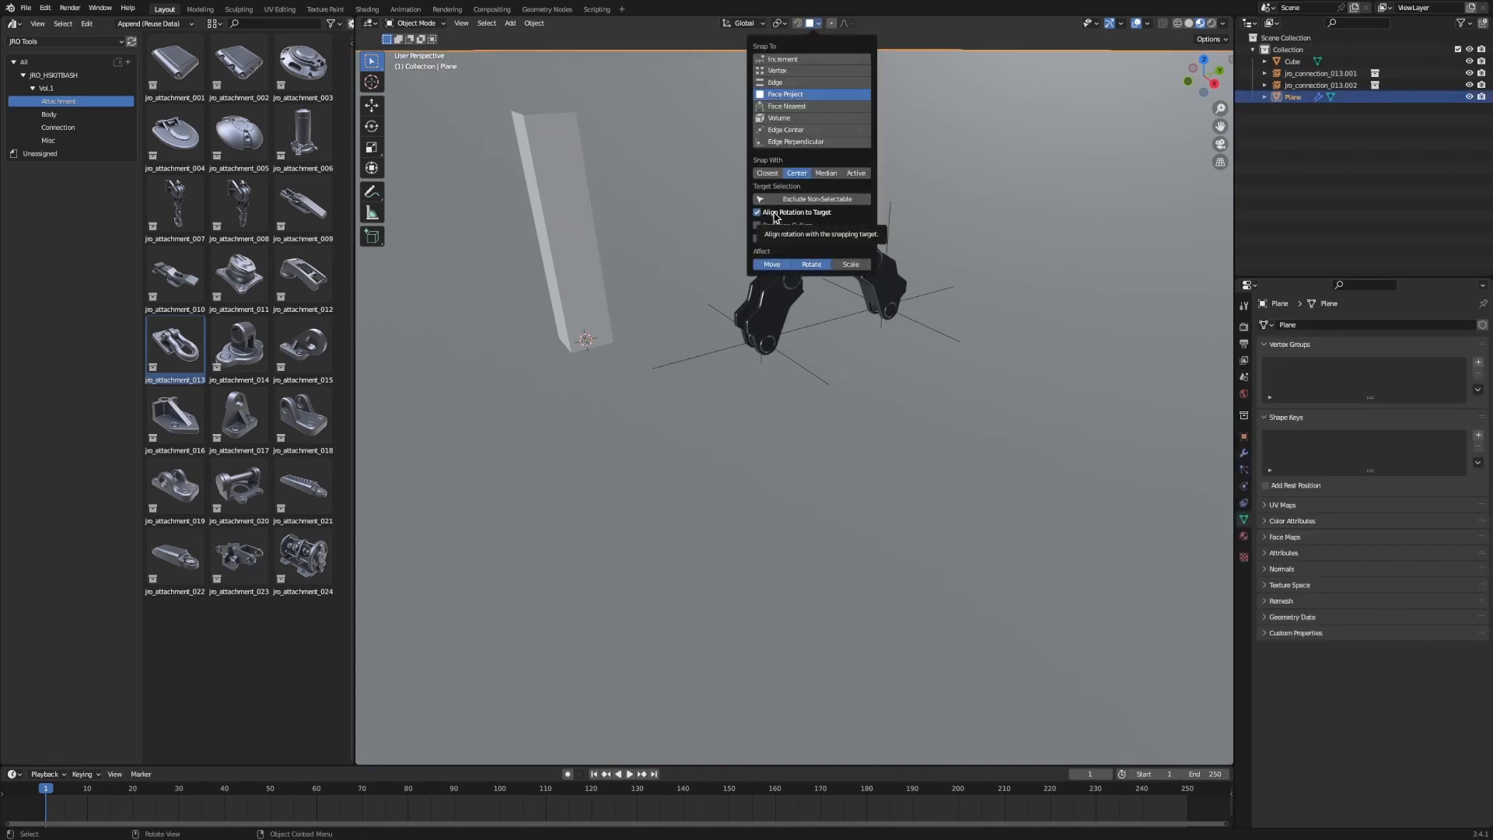
- Place jro_attachment_013 on the tall block and move it along the surface with face snapping
middle_drag(653, 226, 786, 269)
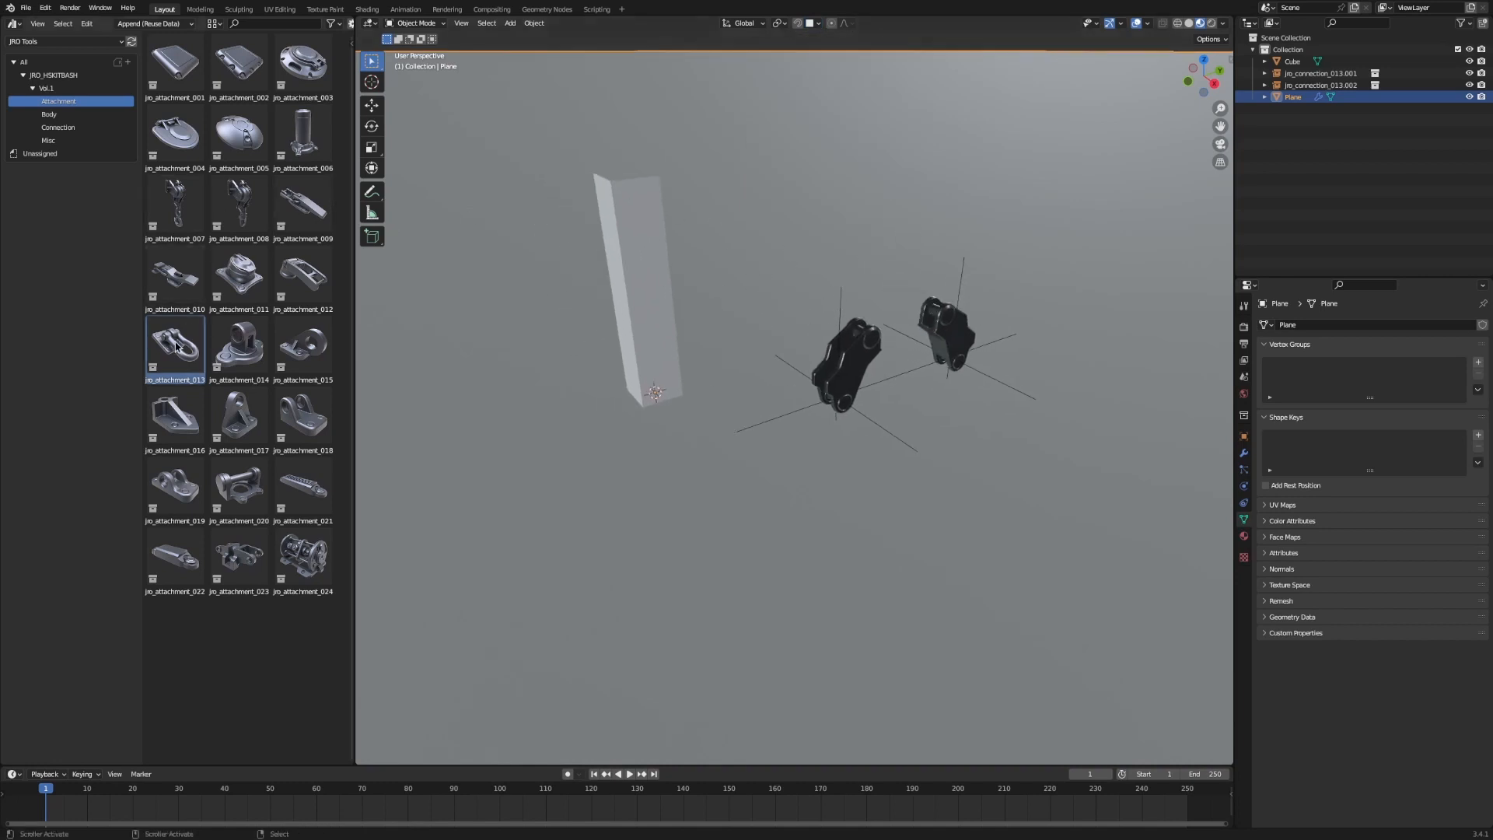
drag(175, 342, 602, 225)
middle_drag(603, 226, 744, 300)
key(g)
click(756, 253)
scroll(777, 331, up, 8)
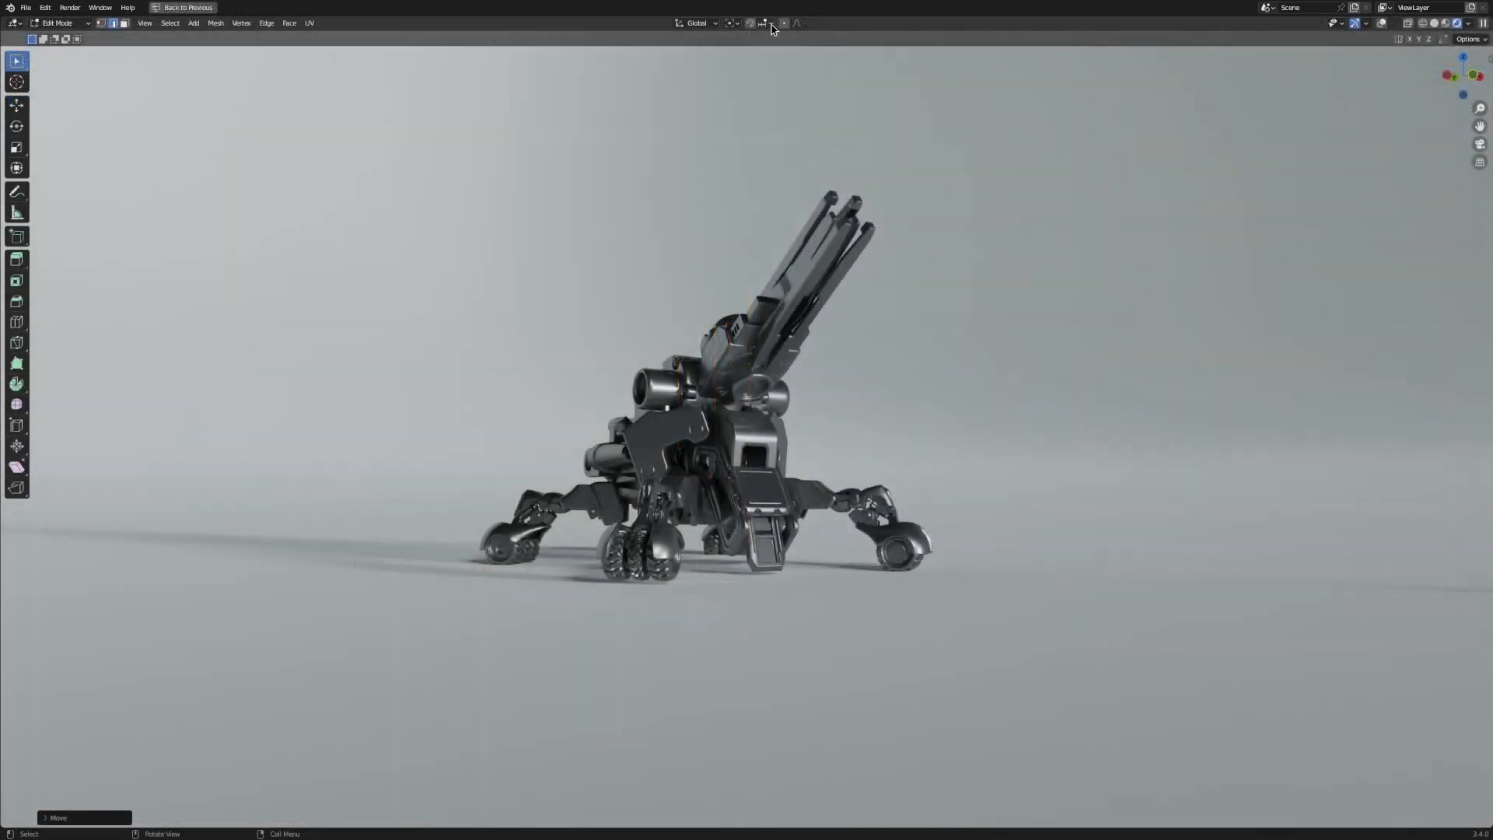
- In the walker model scene, switch the snap target to Face Project and back to Increment
click(771, 24)
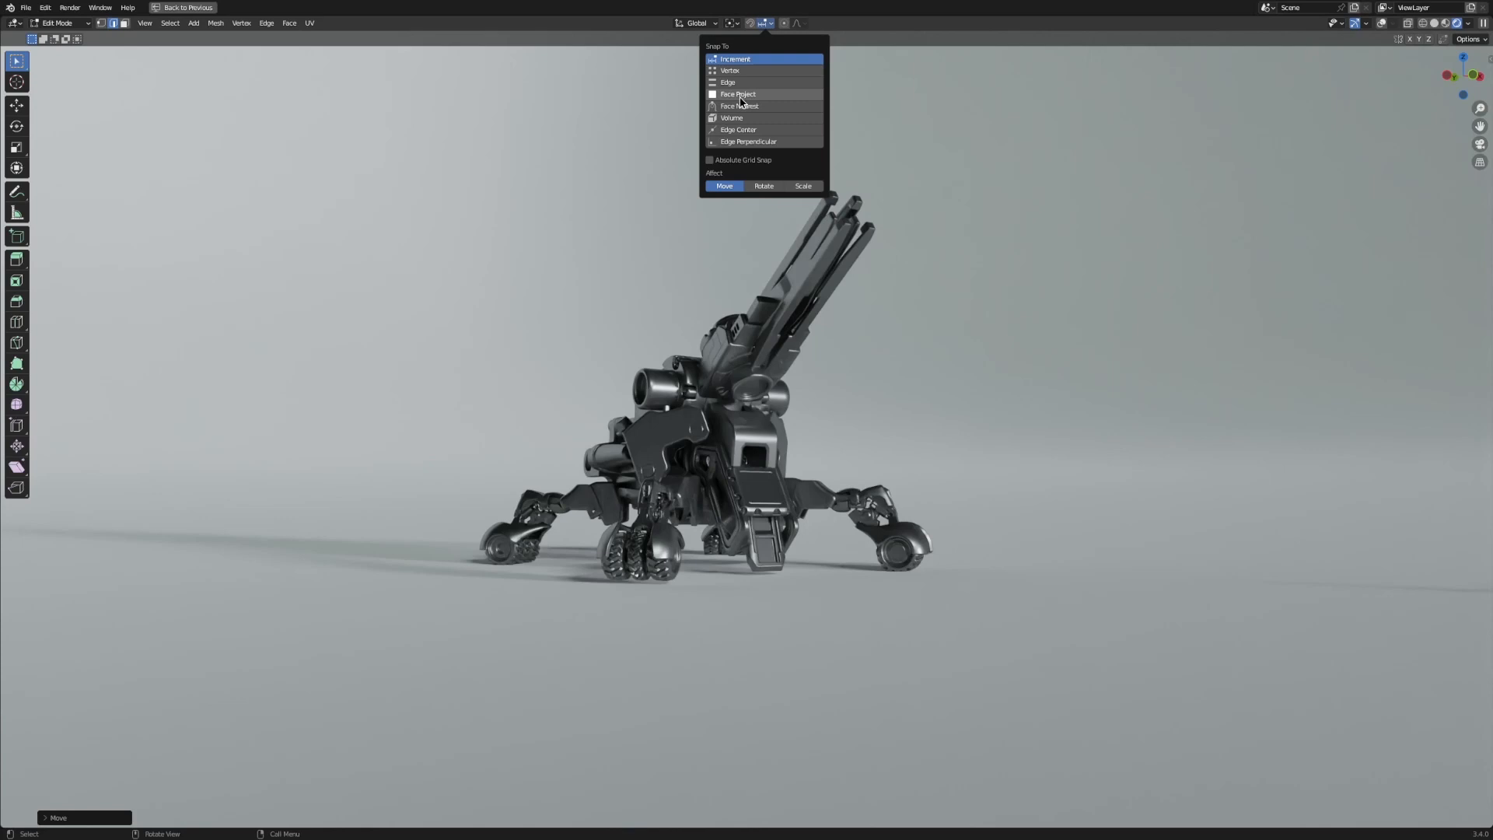
click(740, 94)
click(738, 60)
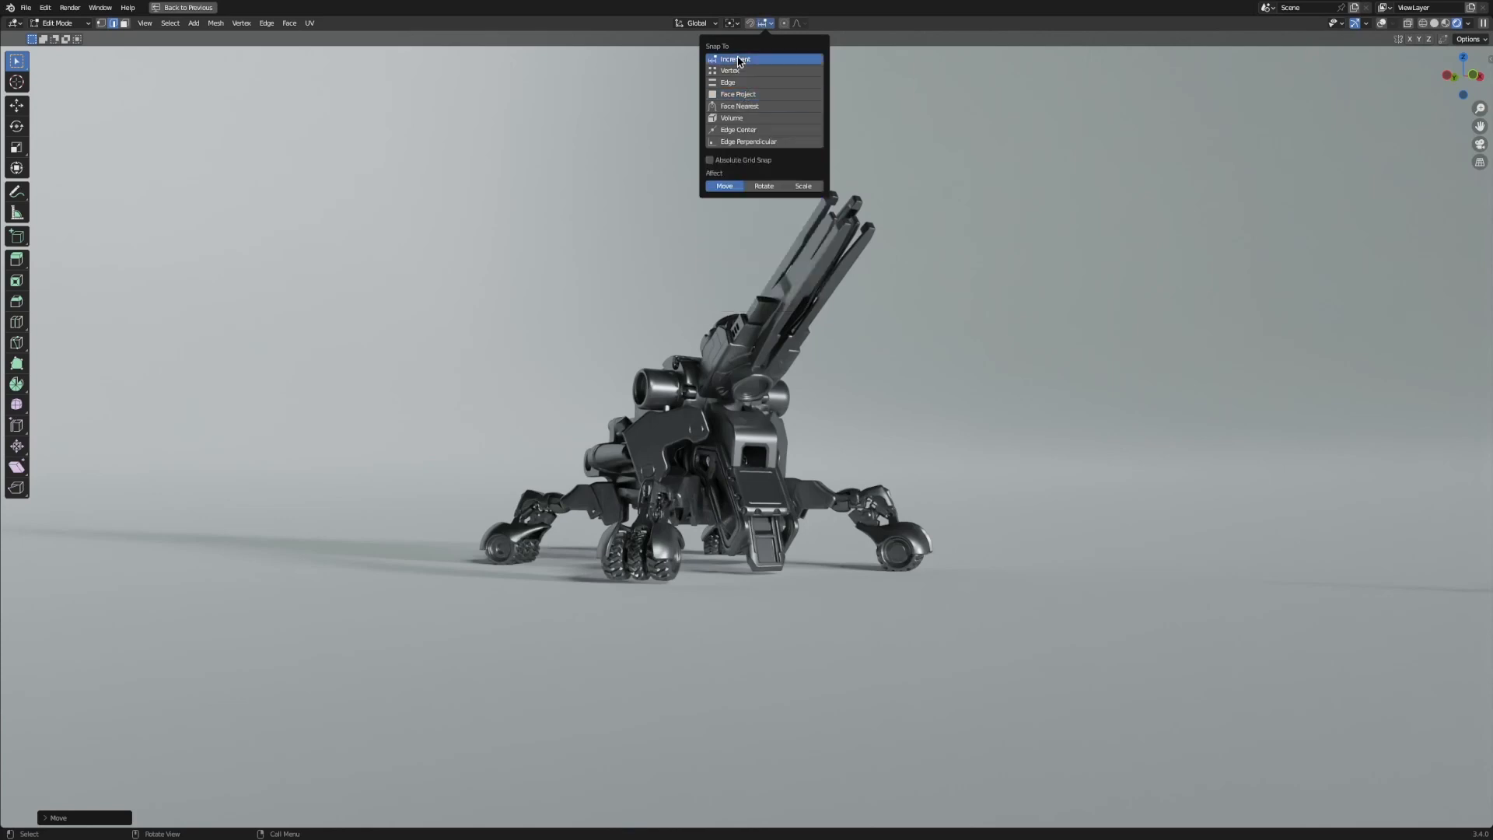